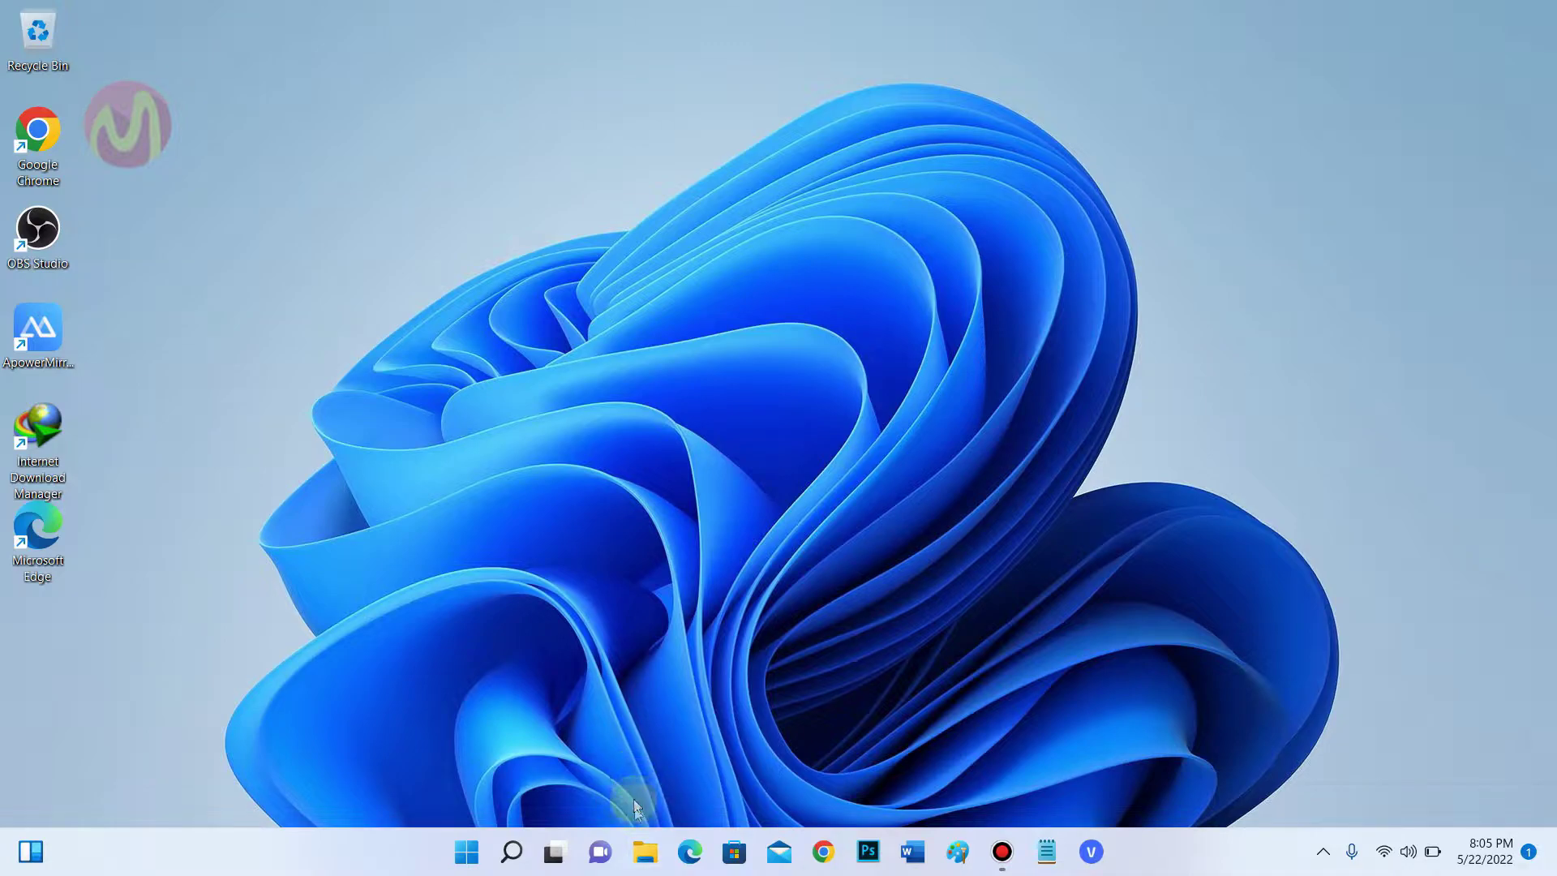
# Open the Documents folder in File Explorer and bring up the full app chooser for the How To Play Decode video.
pyautogui.click(645, 851)
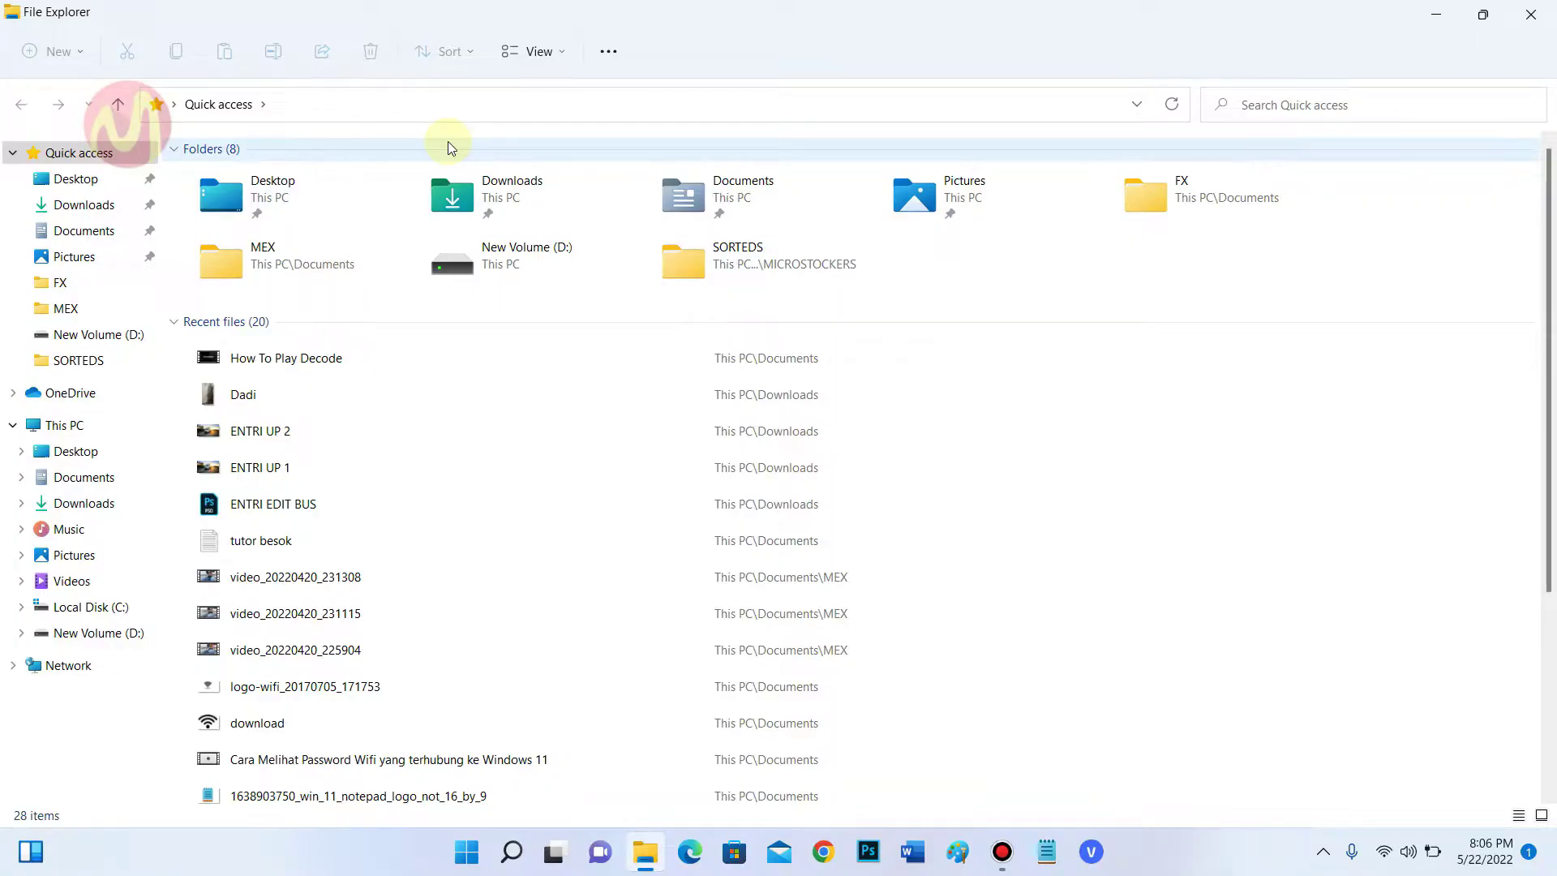
pyautogui.click(97, 232)
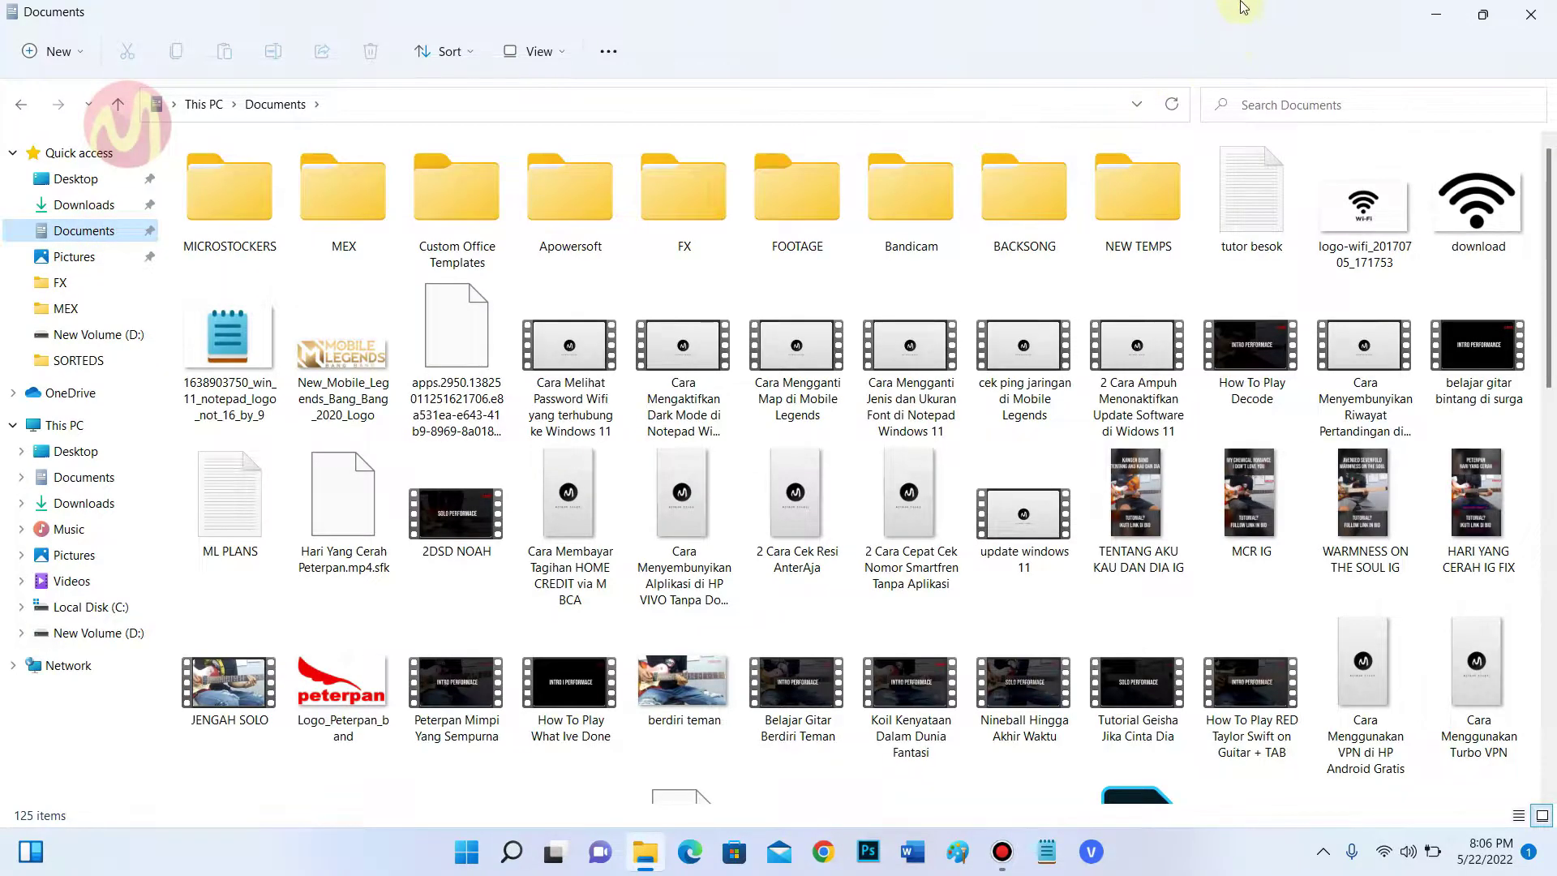
pyautogui.click(1249, 341)
pyautogui.rightClick(1249, 339)
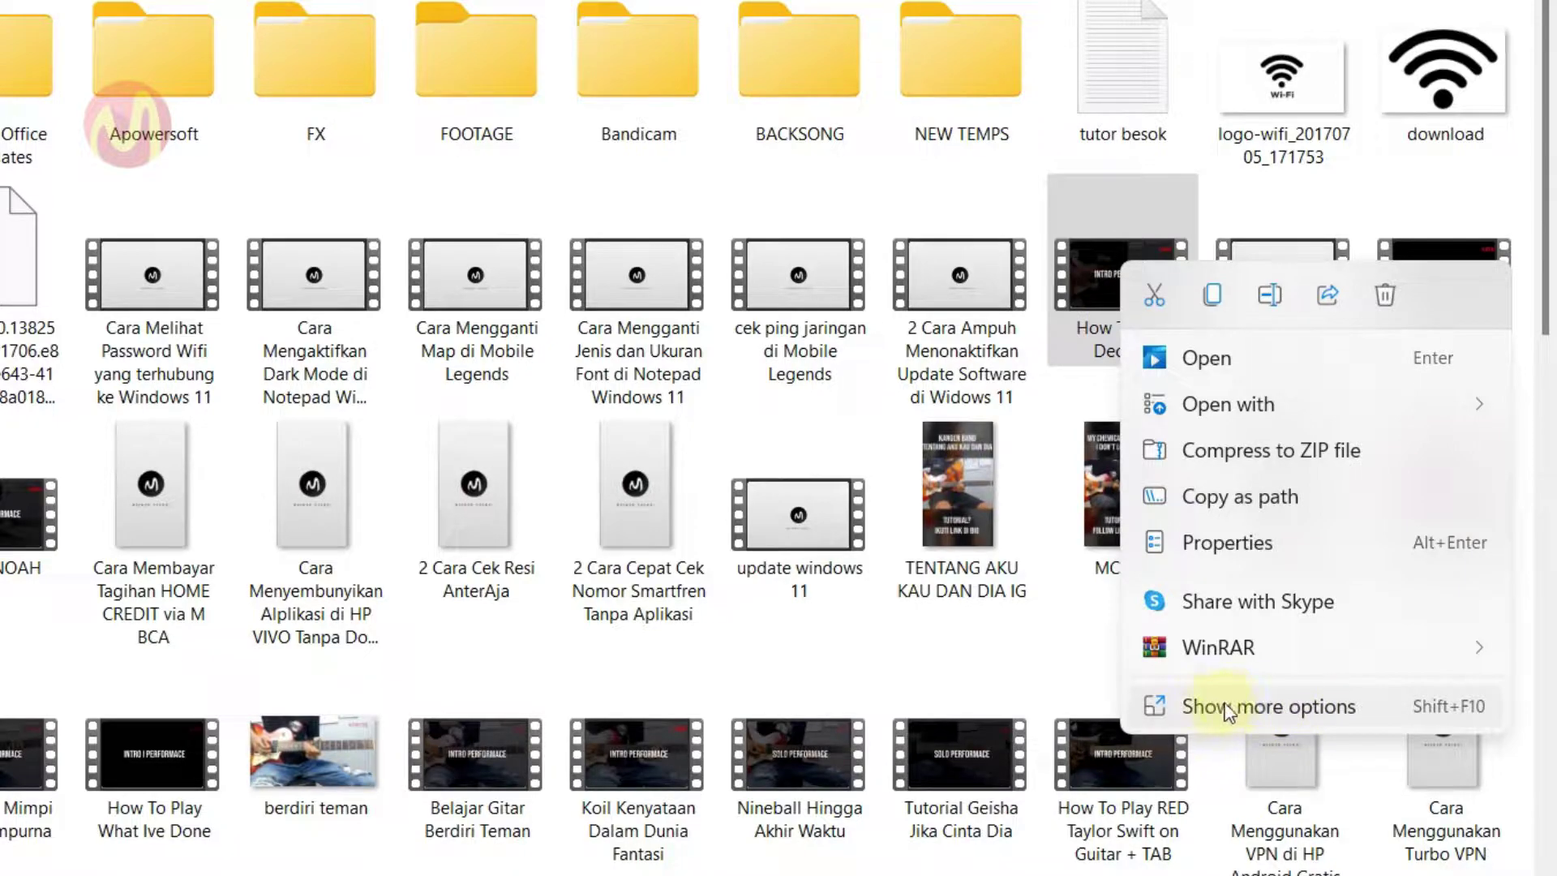
pyautogui.click(1273, 705)
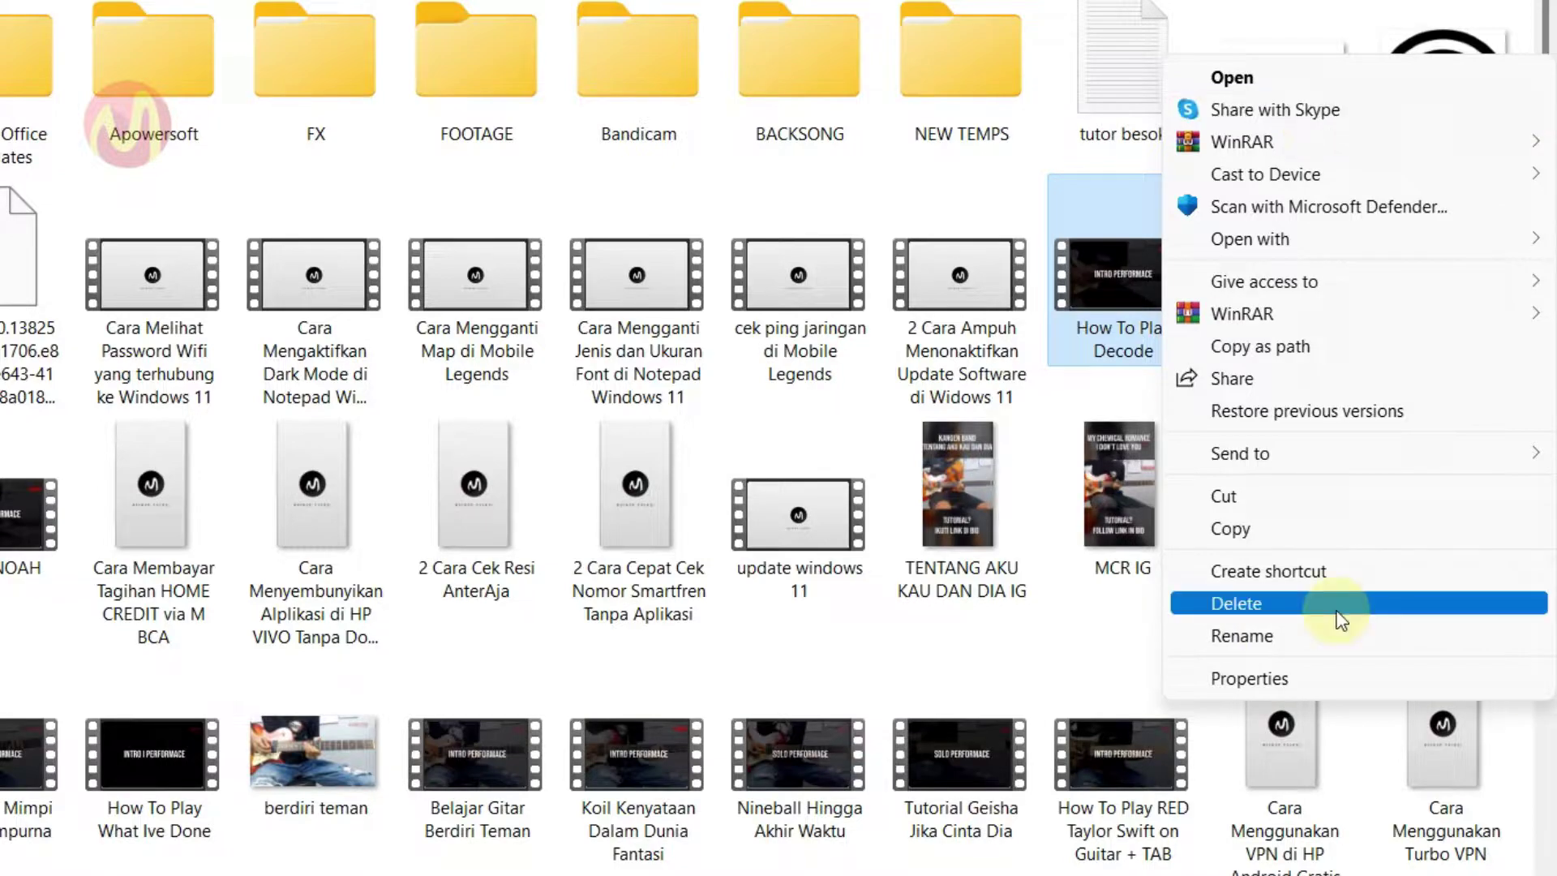
pyautogui.moveTo(1312, 238)
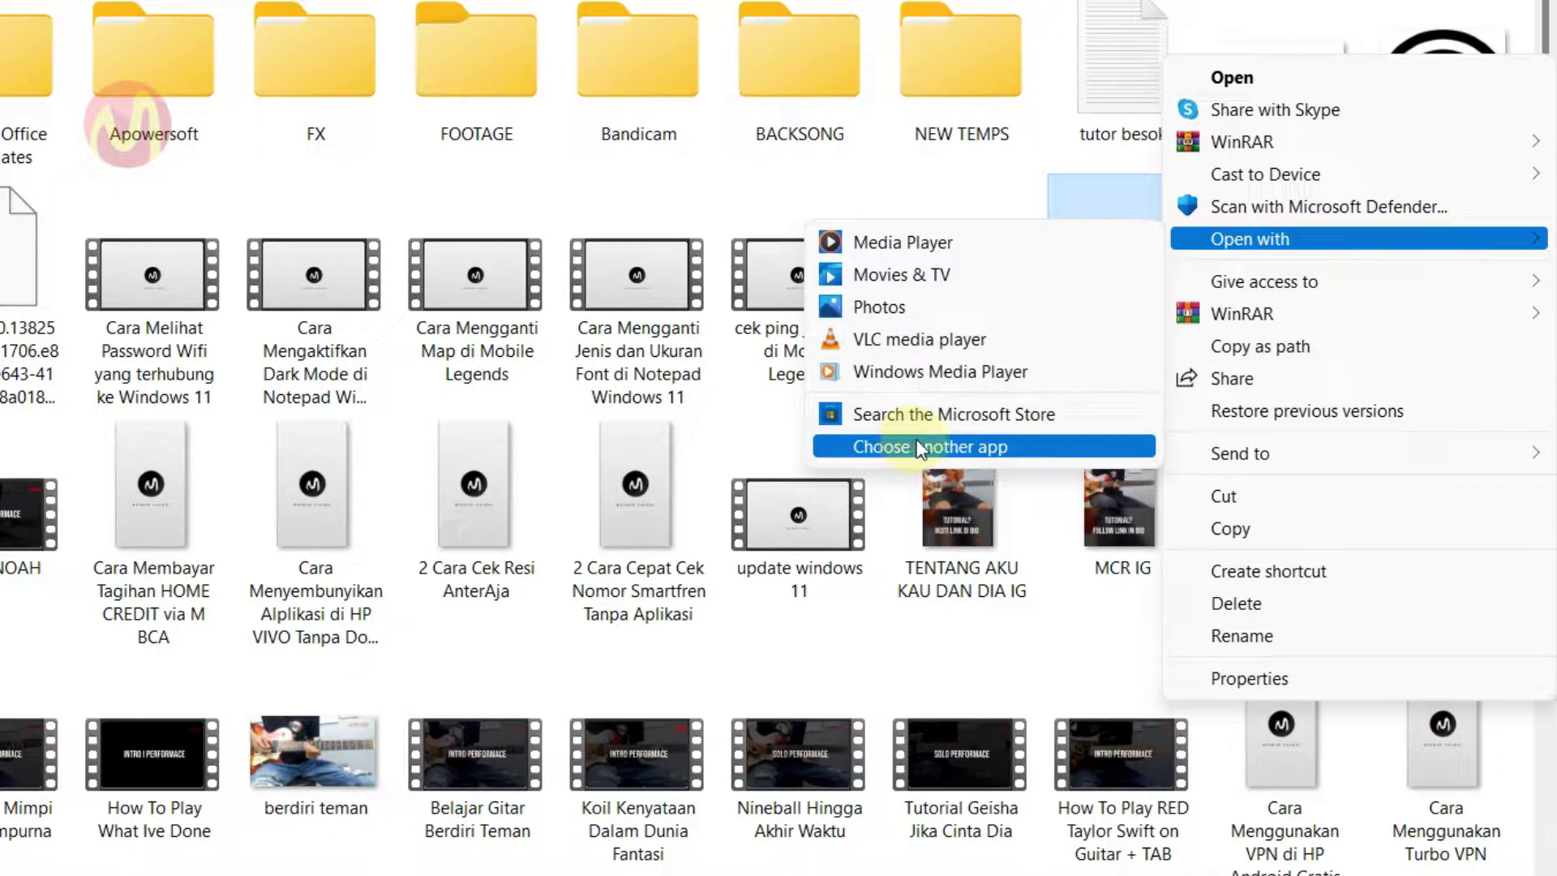
pyautogui.click(1008, 447)
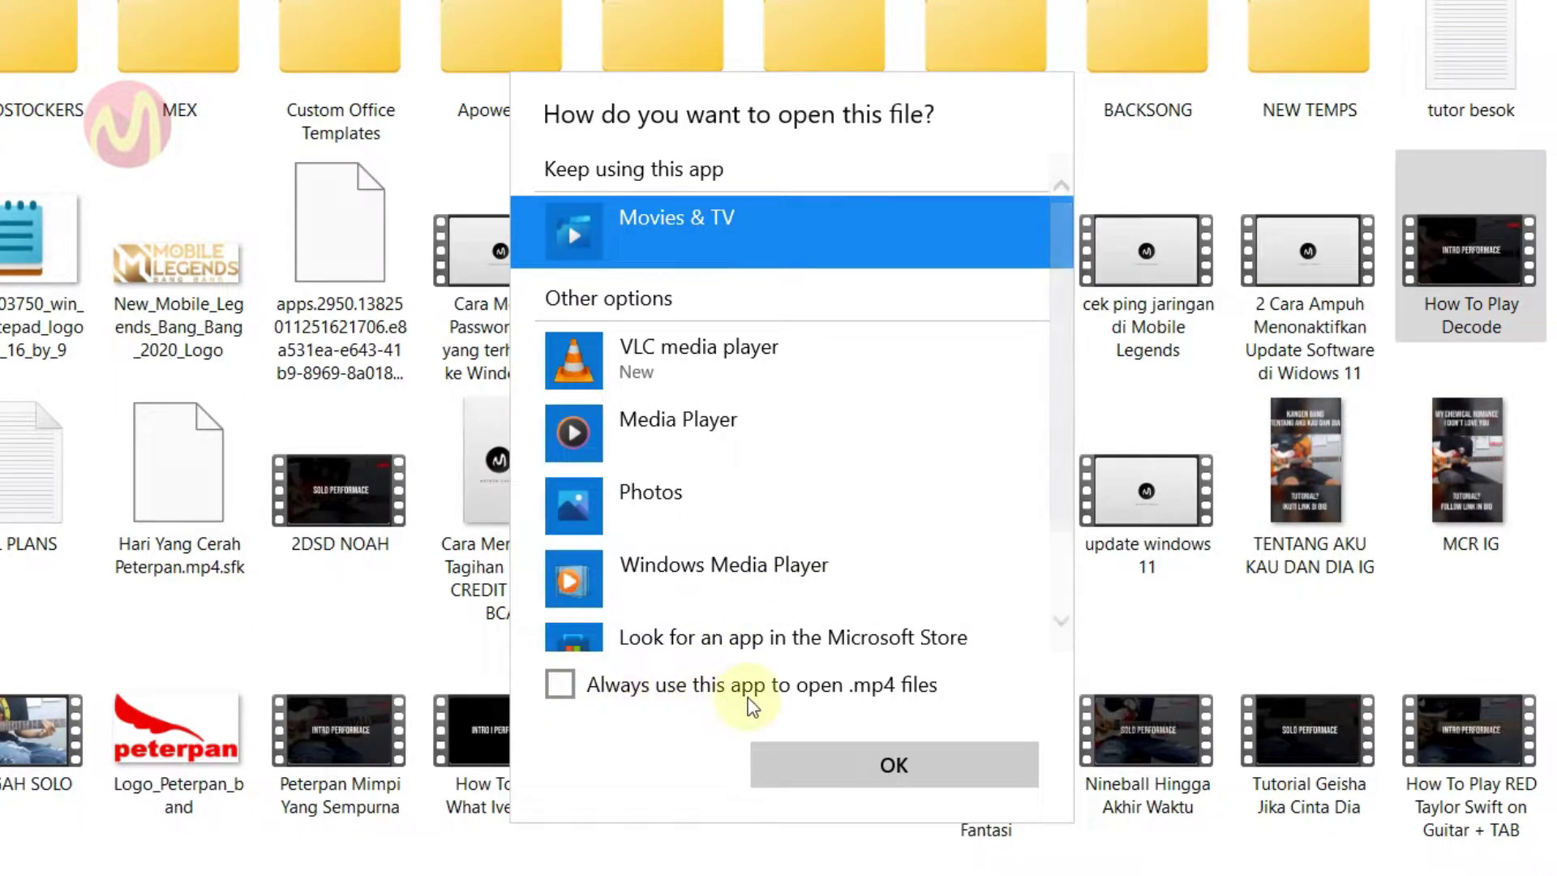
# Make VLC media player the app that always opens .mp4 files, and dismiss its privacy and network access notice.
pyautogui.click(577, 686)
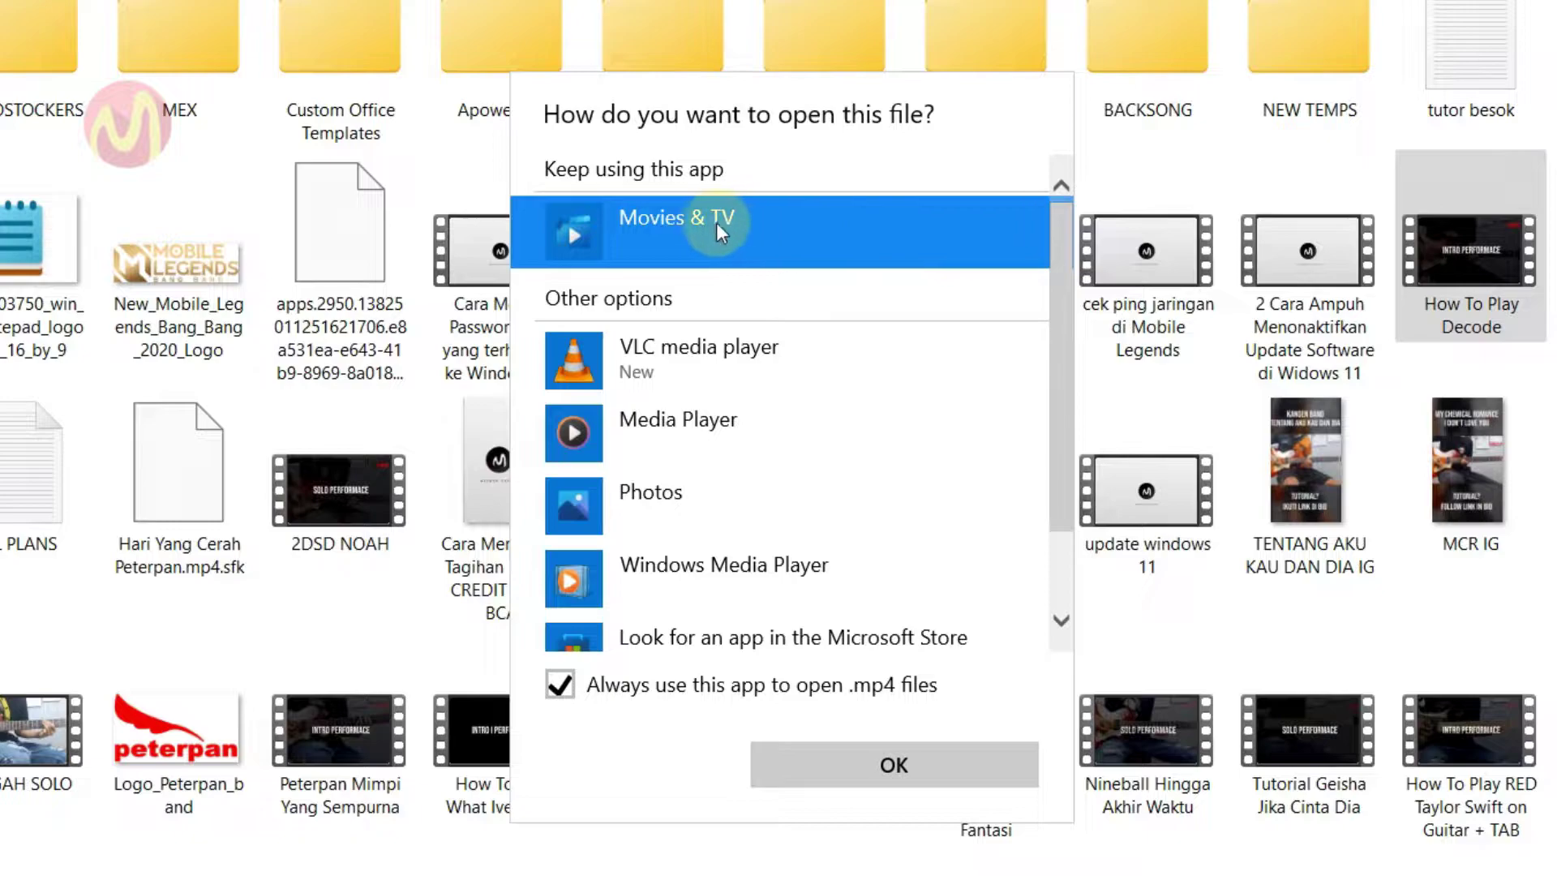
pyautogui.click(765, 361)
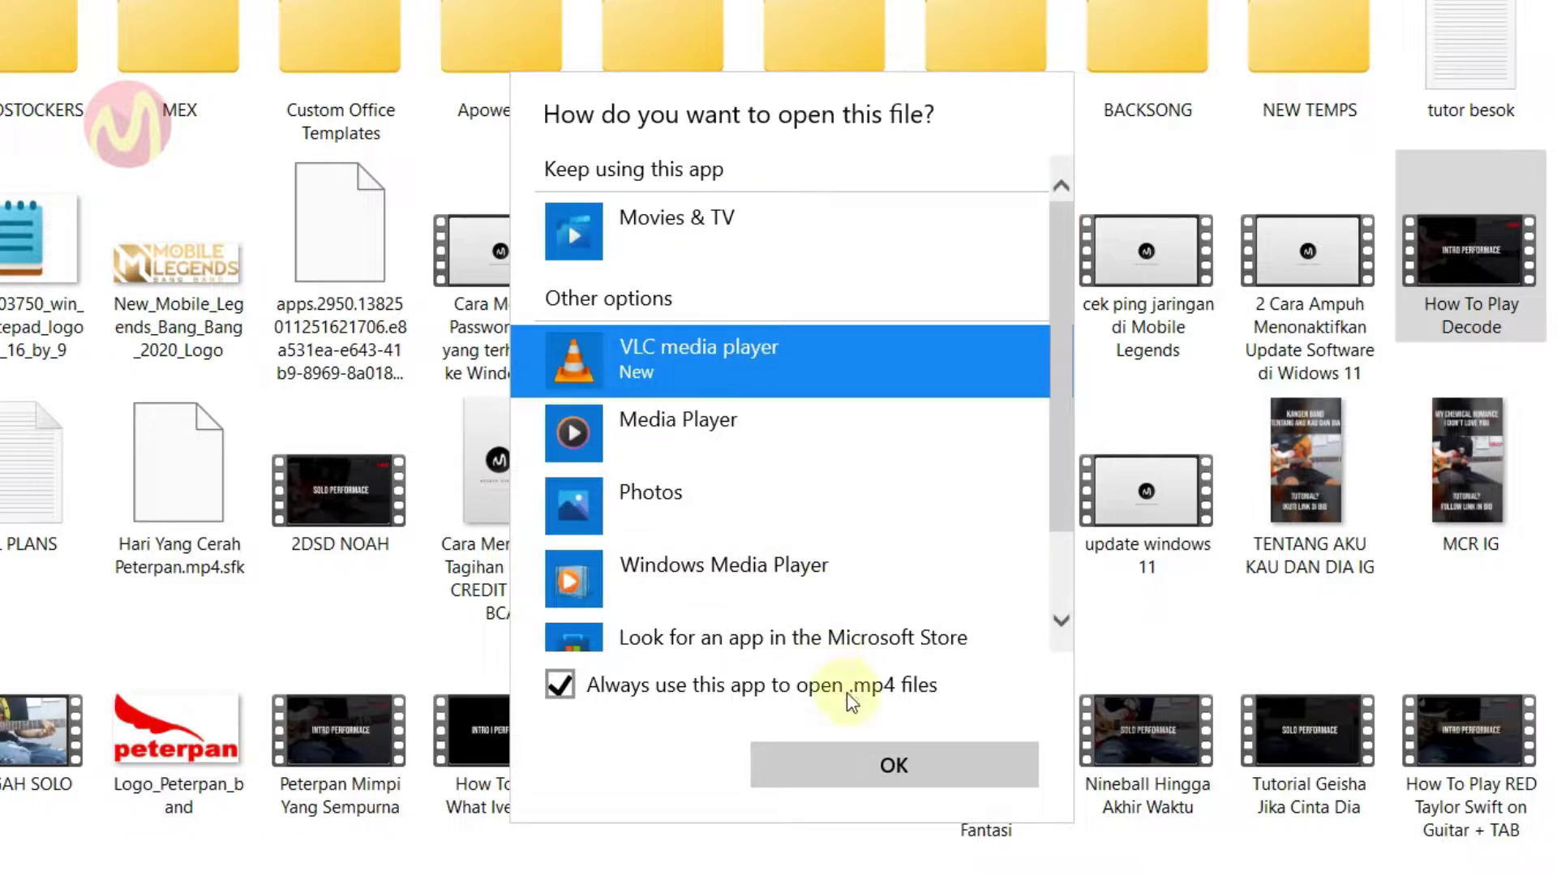
pyautogui.click(868, 767)
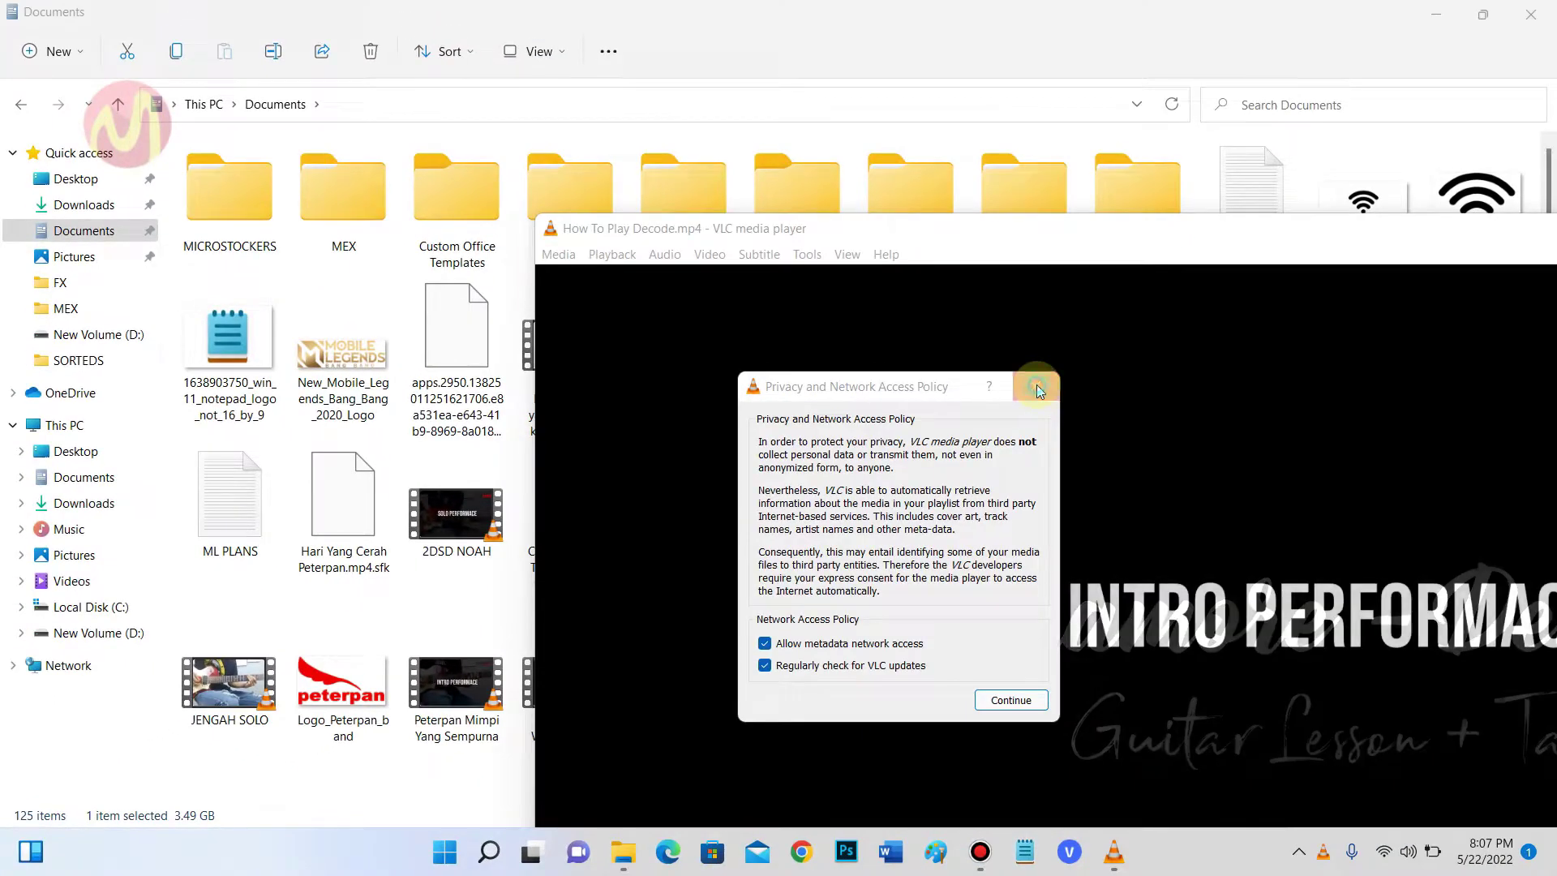
pyautogui.click(1036, 386)
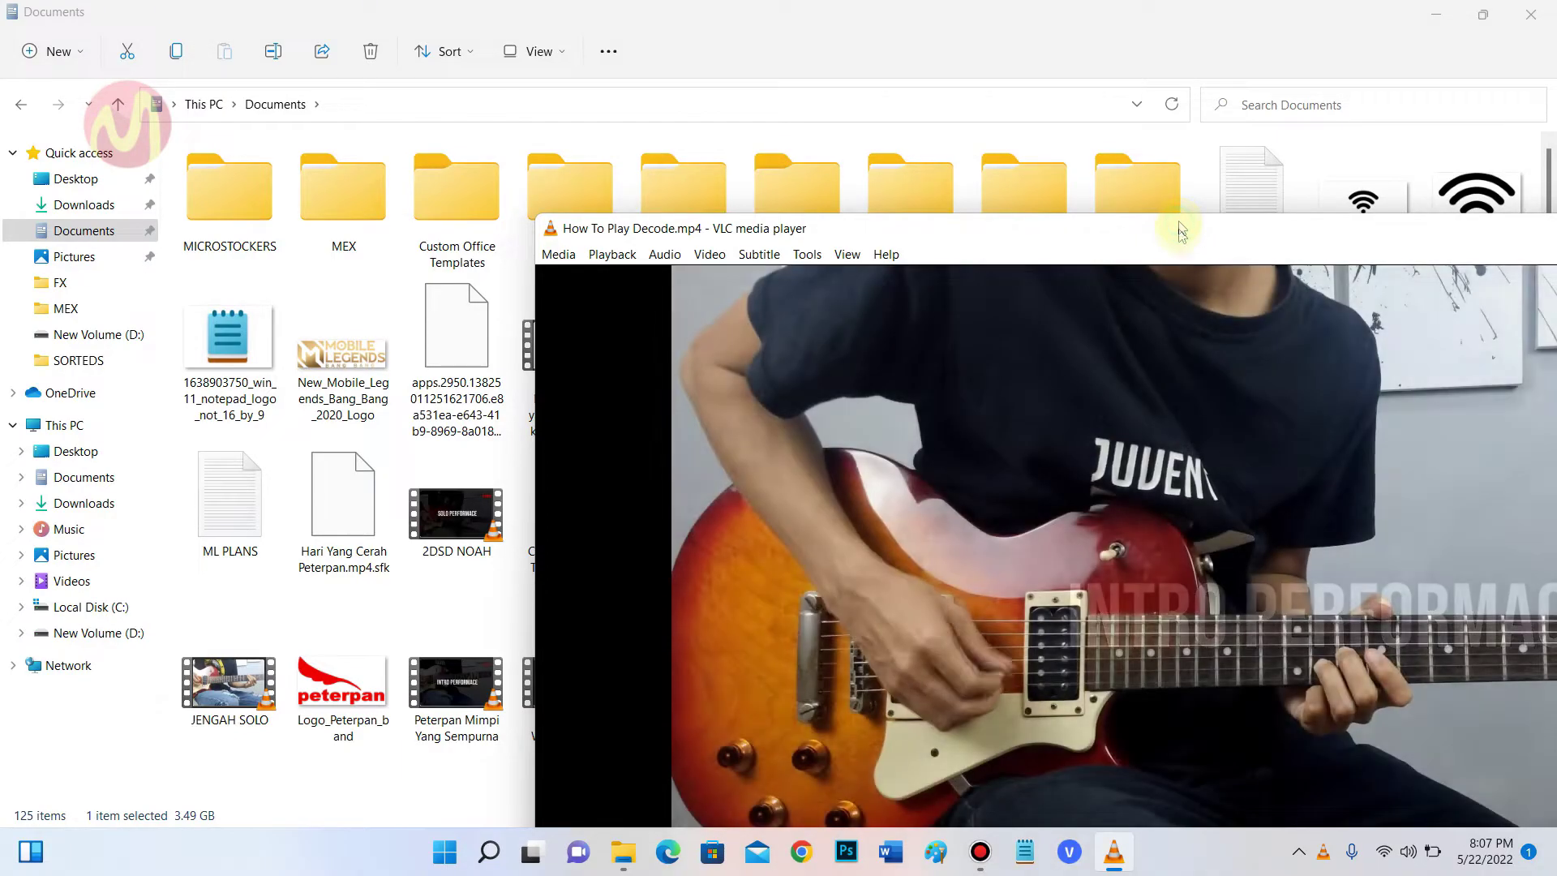
pyautogui.doubleClick(1178, 233)
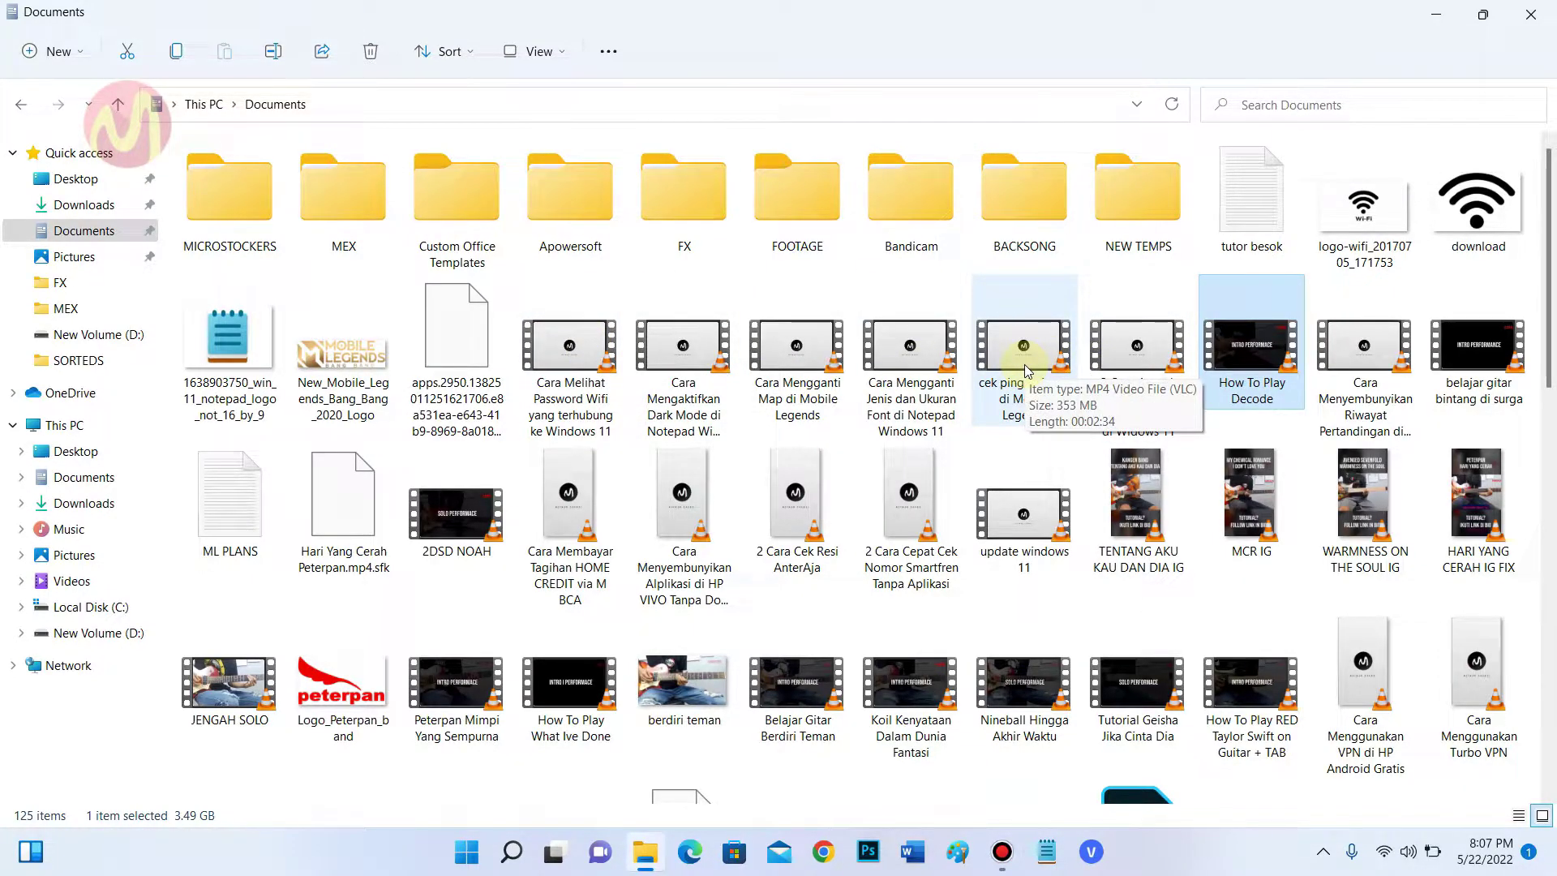
pyautogui.rightClick(1233, 349)
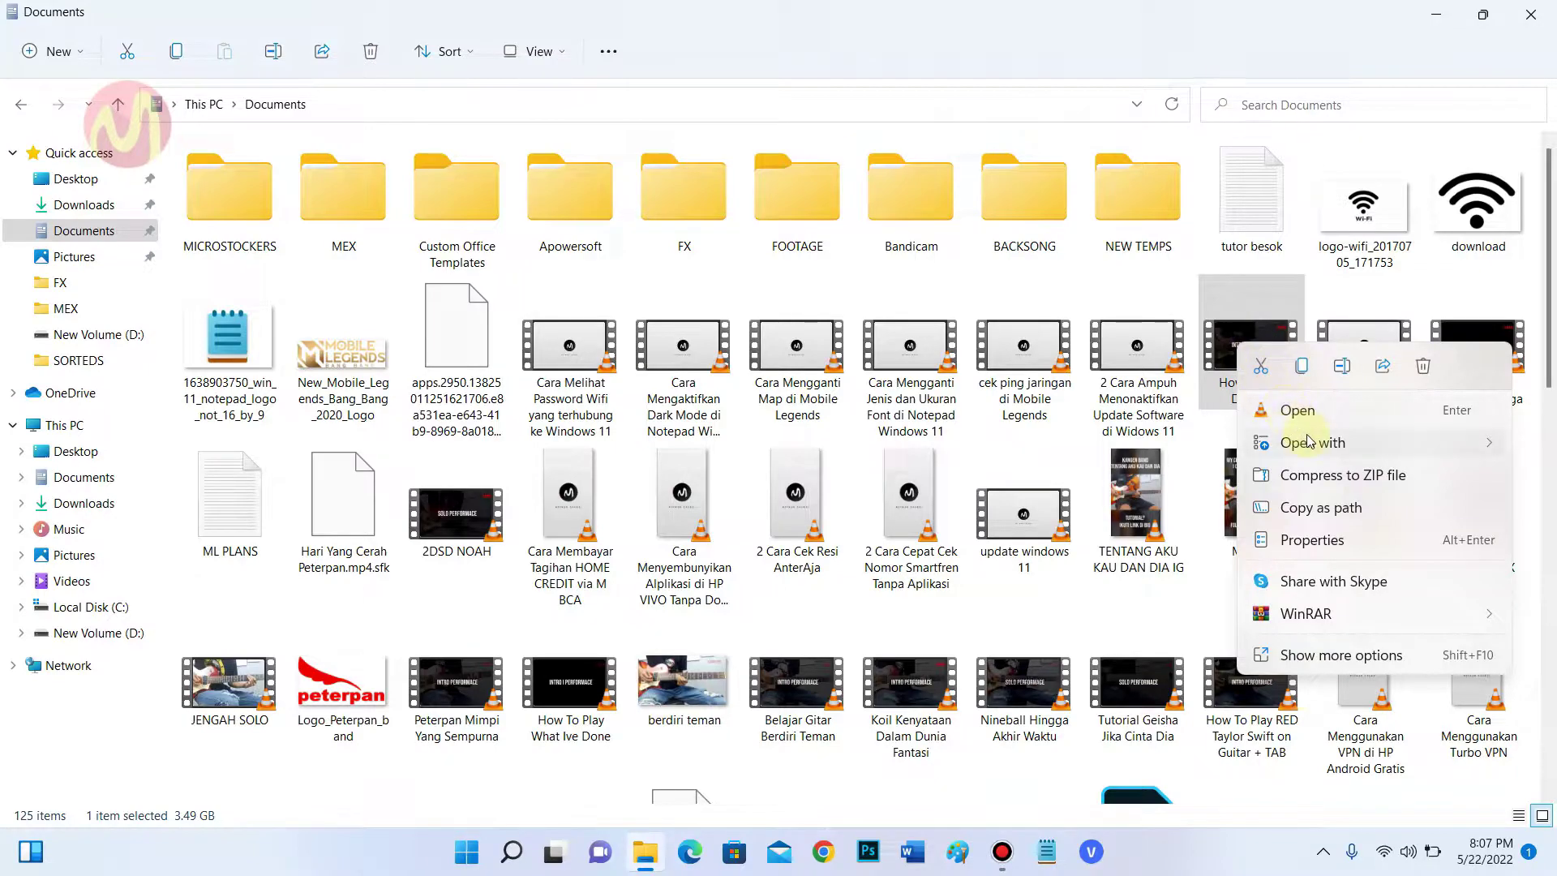
pyautogui.moveTo(1306, 443)
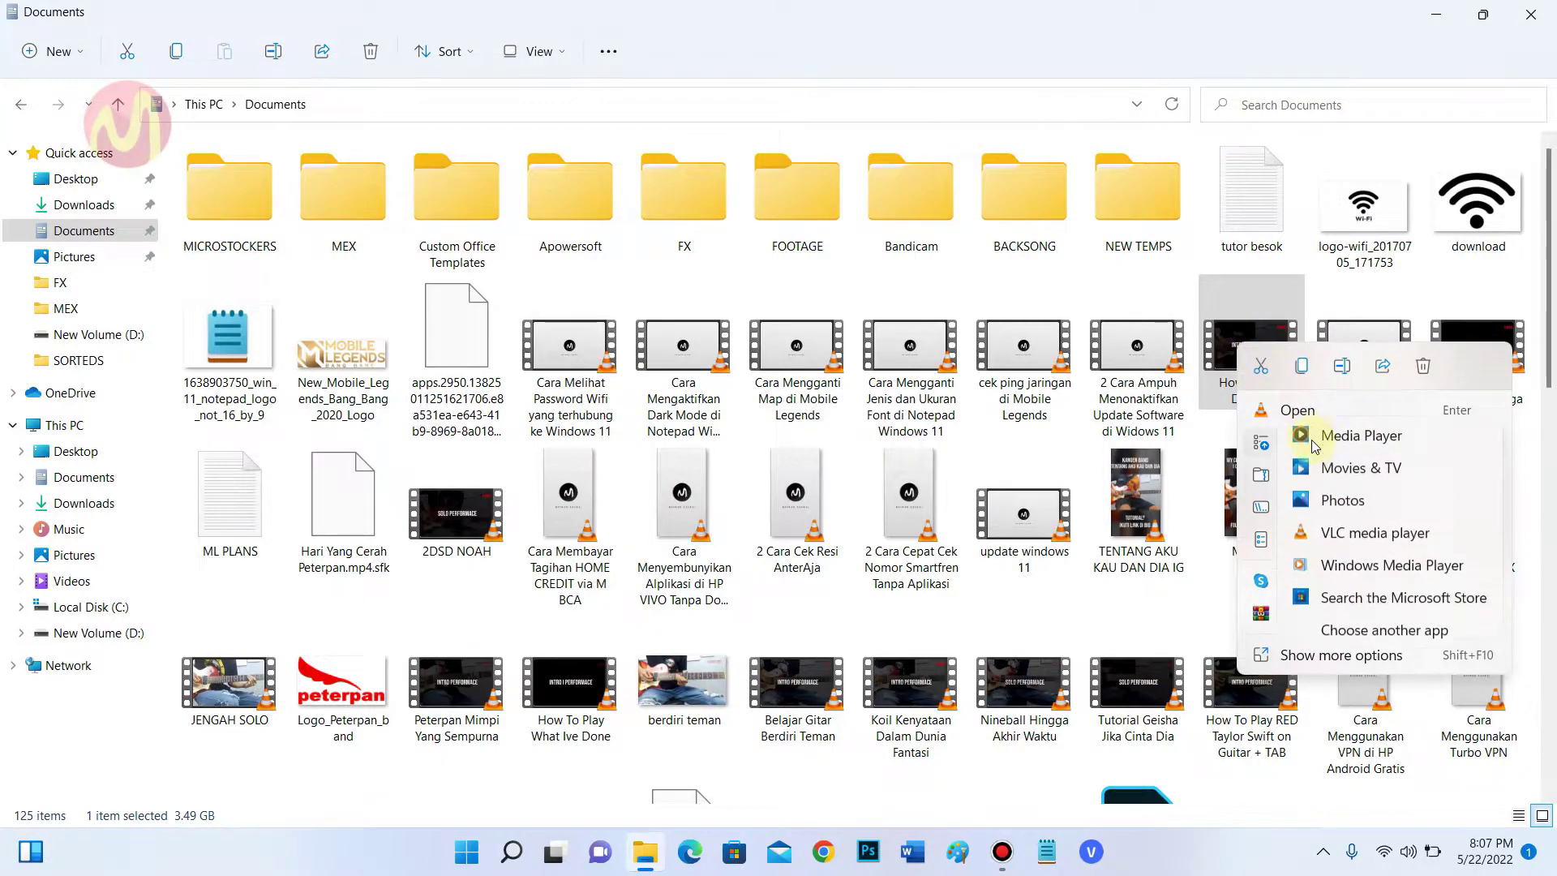
pyautogui.click(1330, 641)
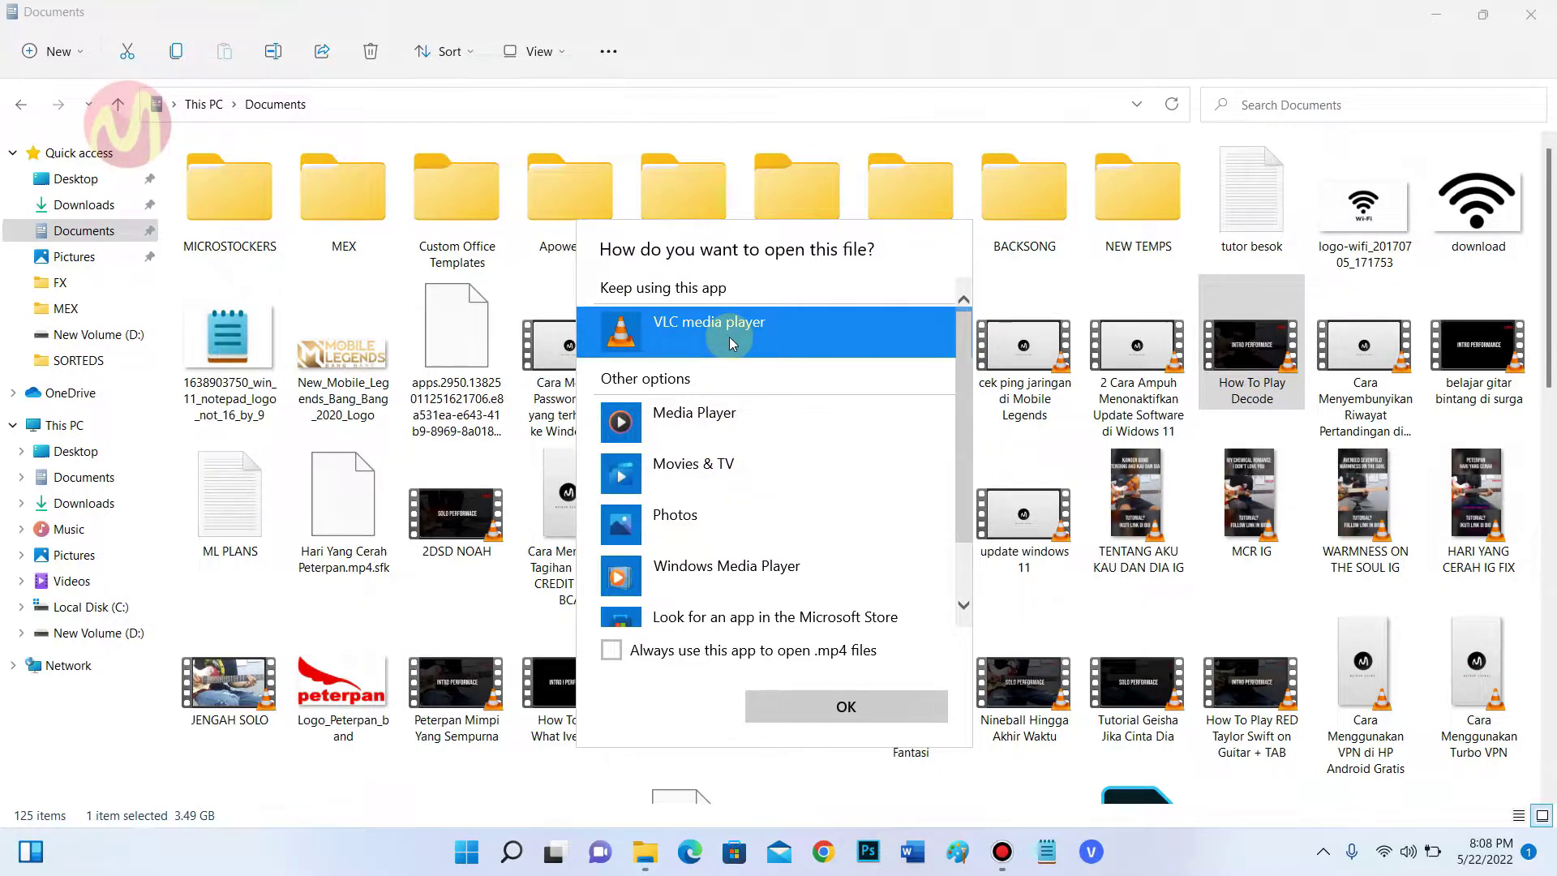
pyautogui.click(1058, 6)
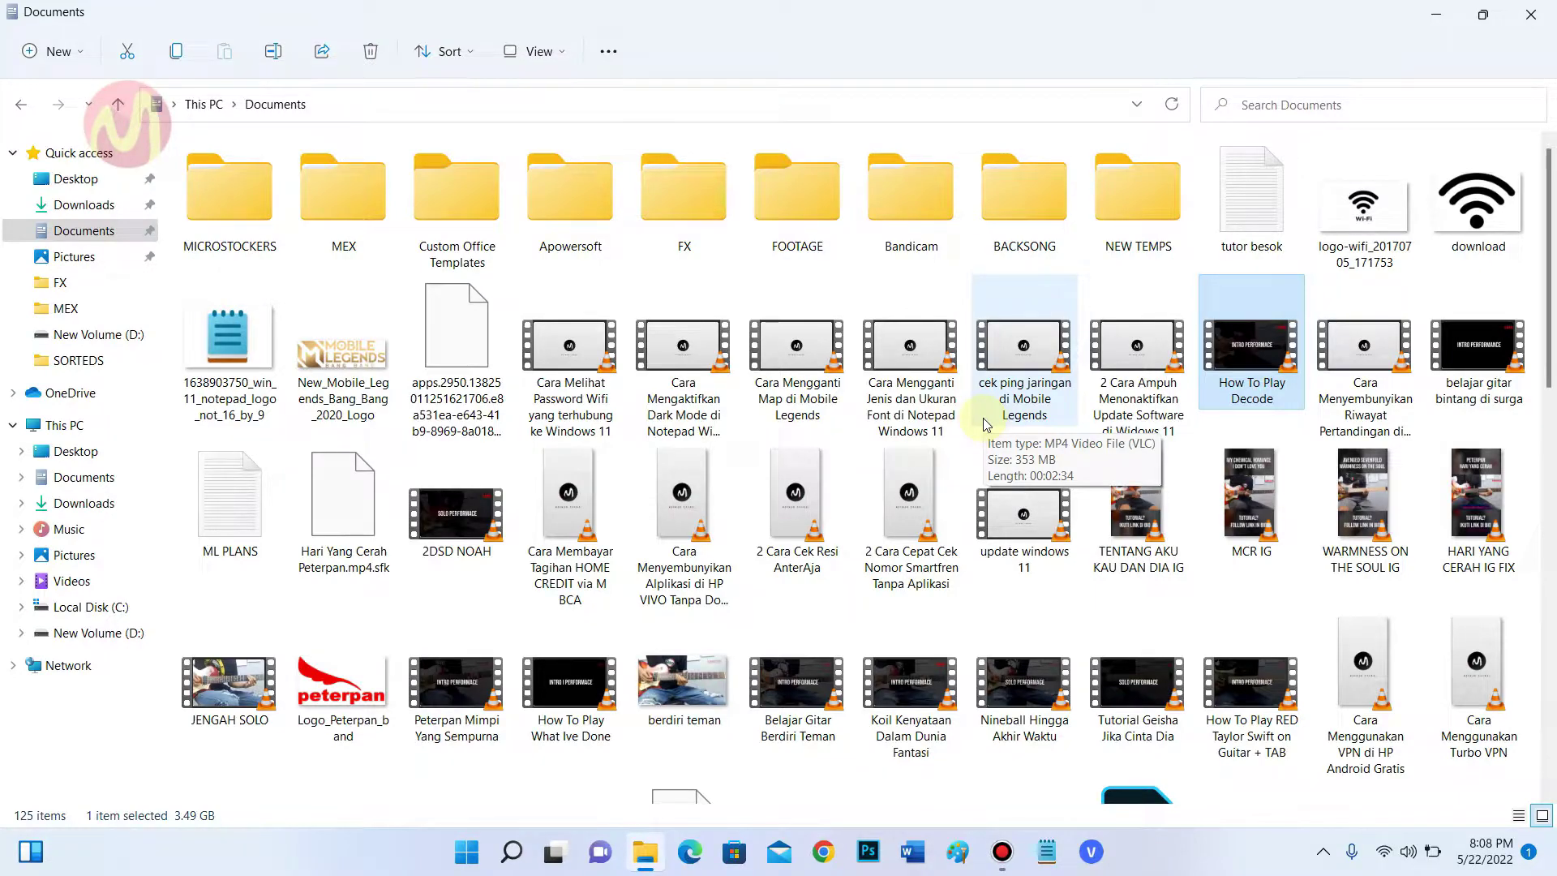
# Try to make Movies & TV the app that always opens .mp4 files from the How To Play Decode video, and close File Explorer.
pyautogui.rightClick(1231, 347)
pyautogui.moveTo(1272, 458)
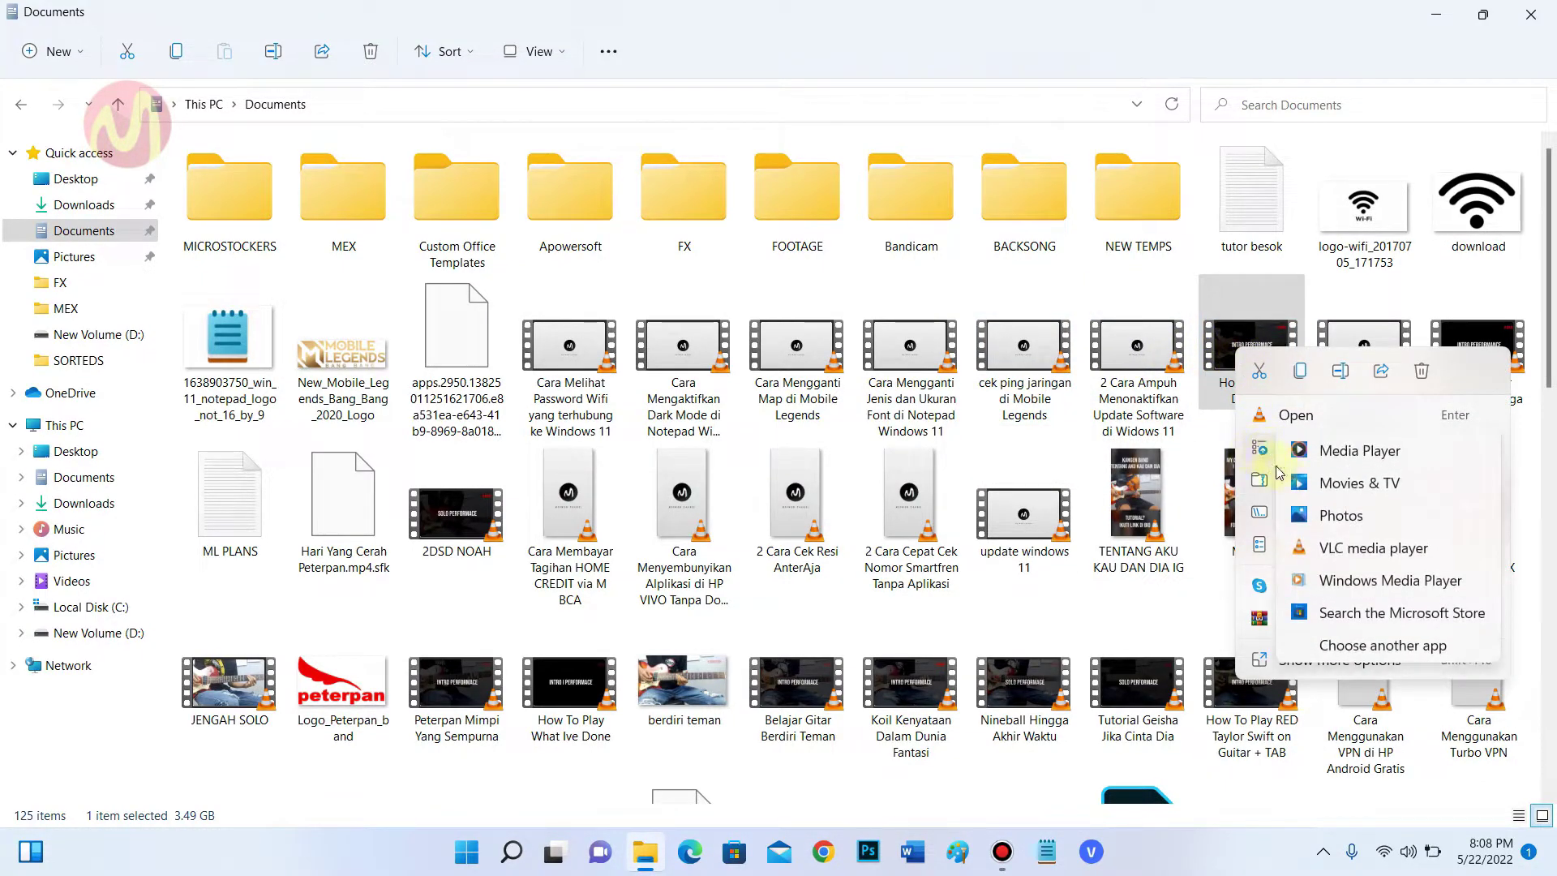
pyautogui.click(1348, 646)
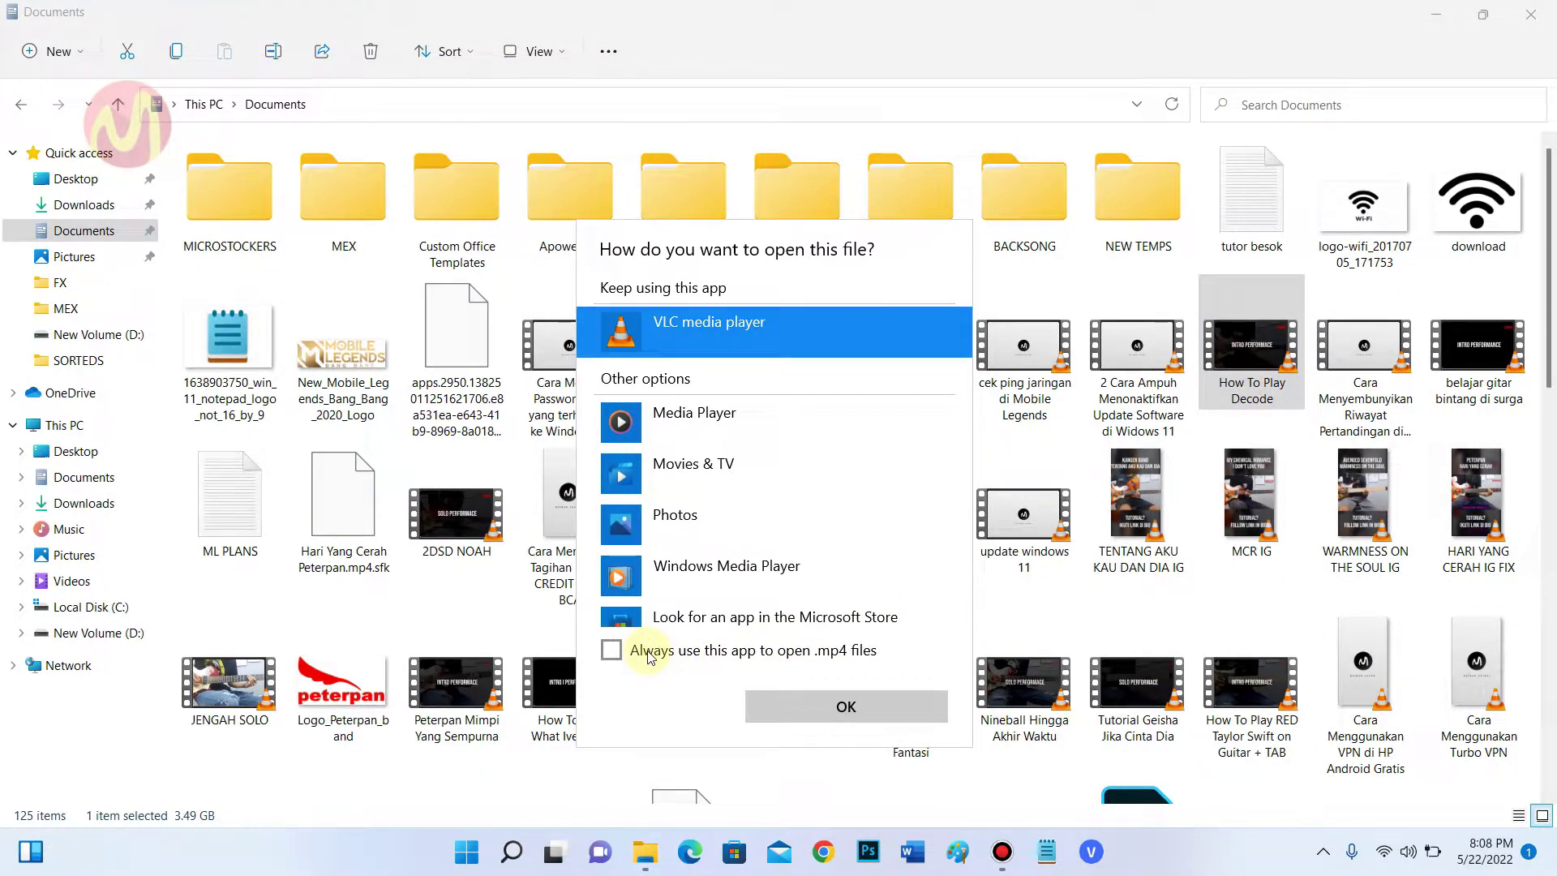
pyautogui.click(616, 653)
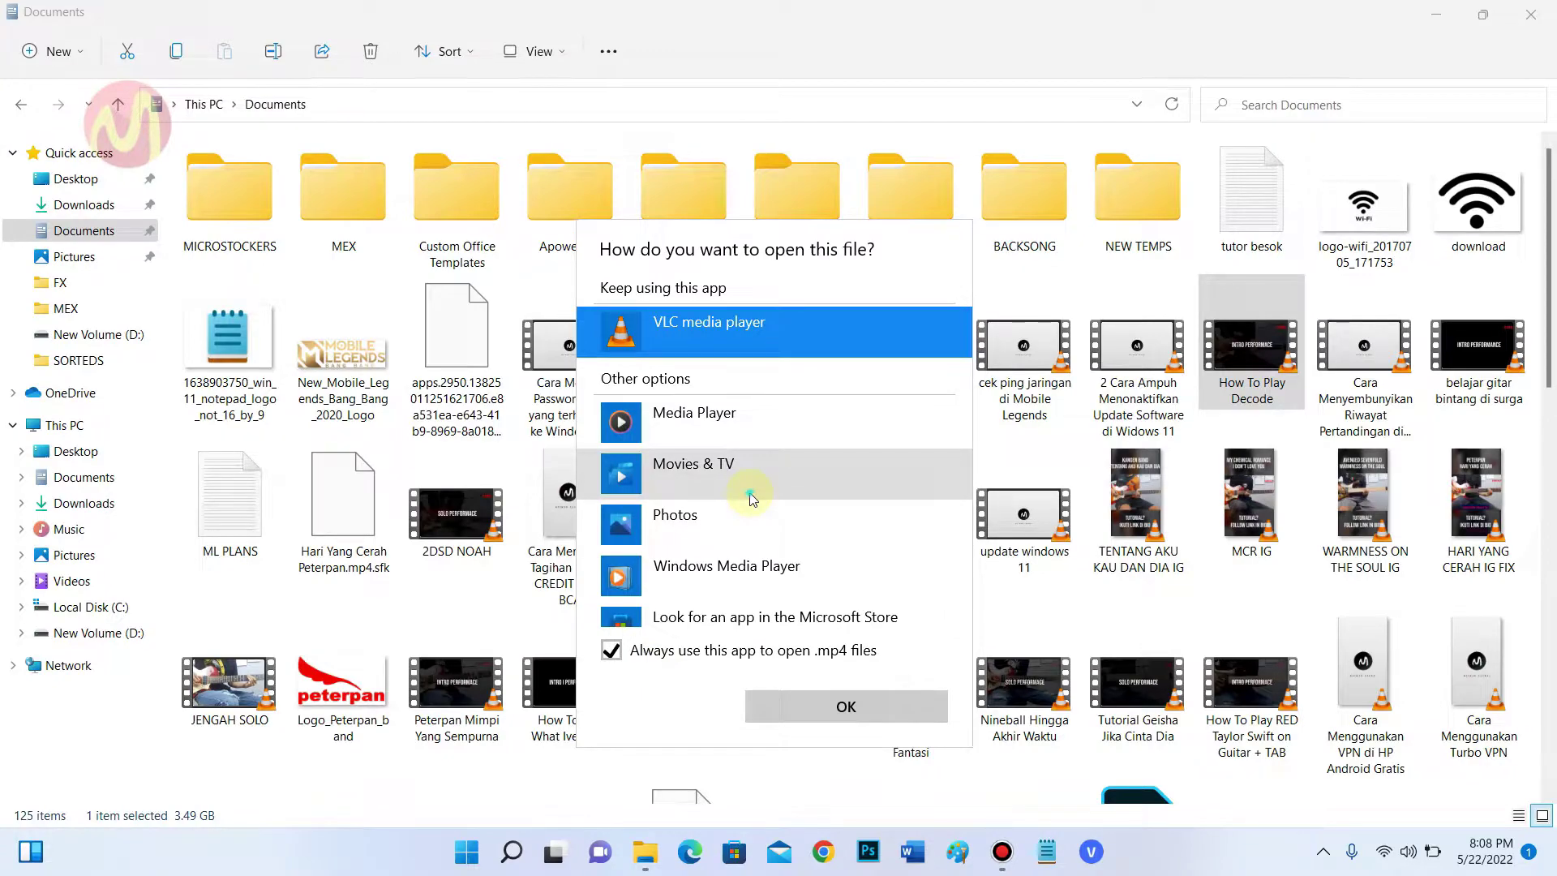
pyautogui.click(750, 499)
pyautogui.click(819, 714)
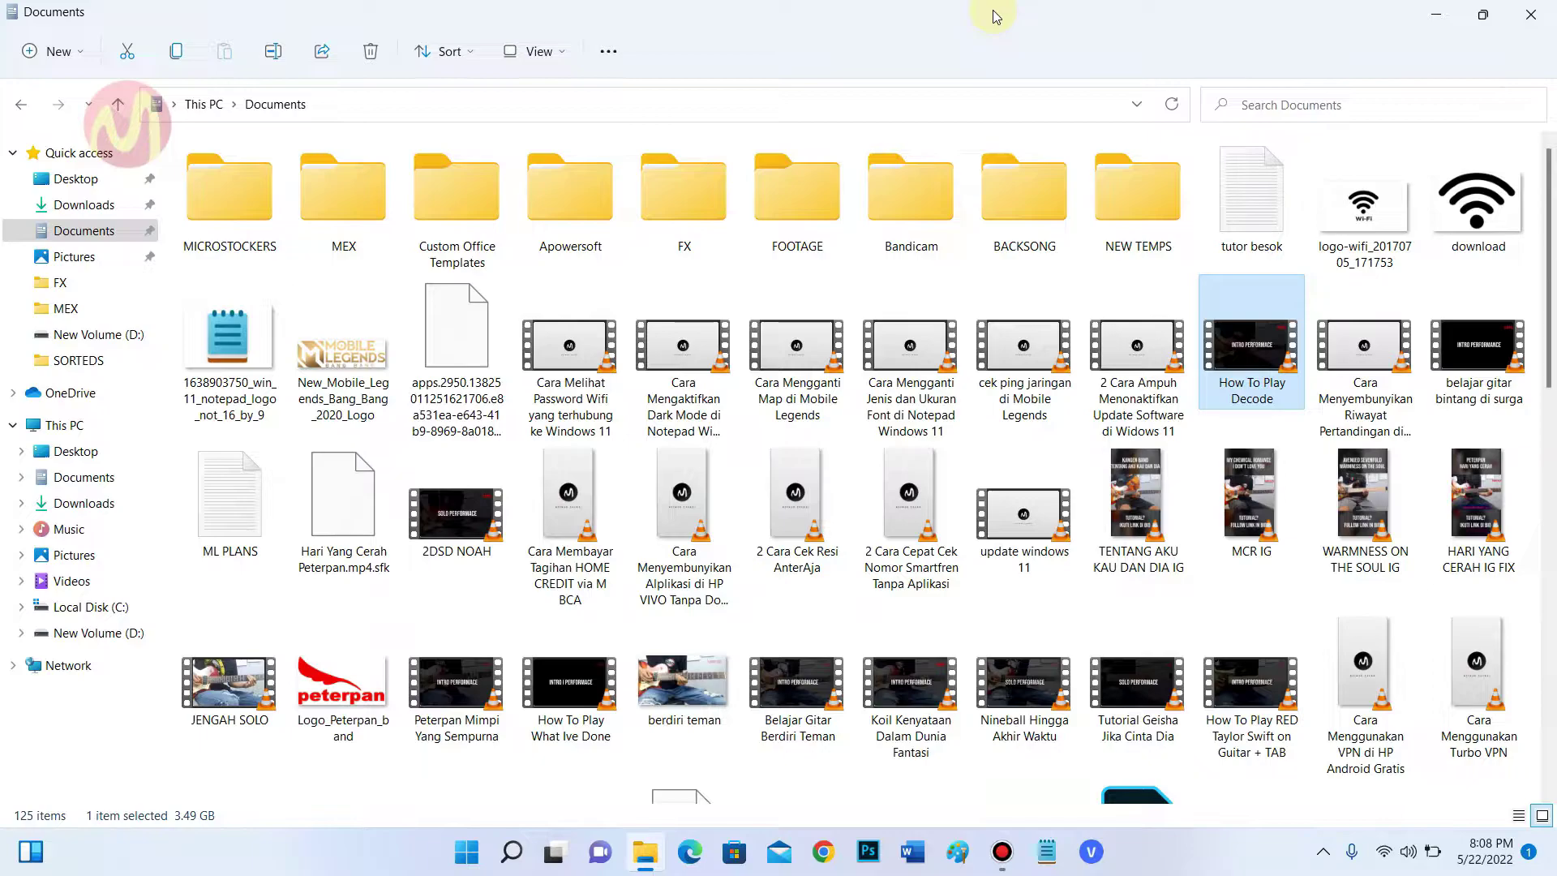
pyautogui.click(1549, 8)
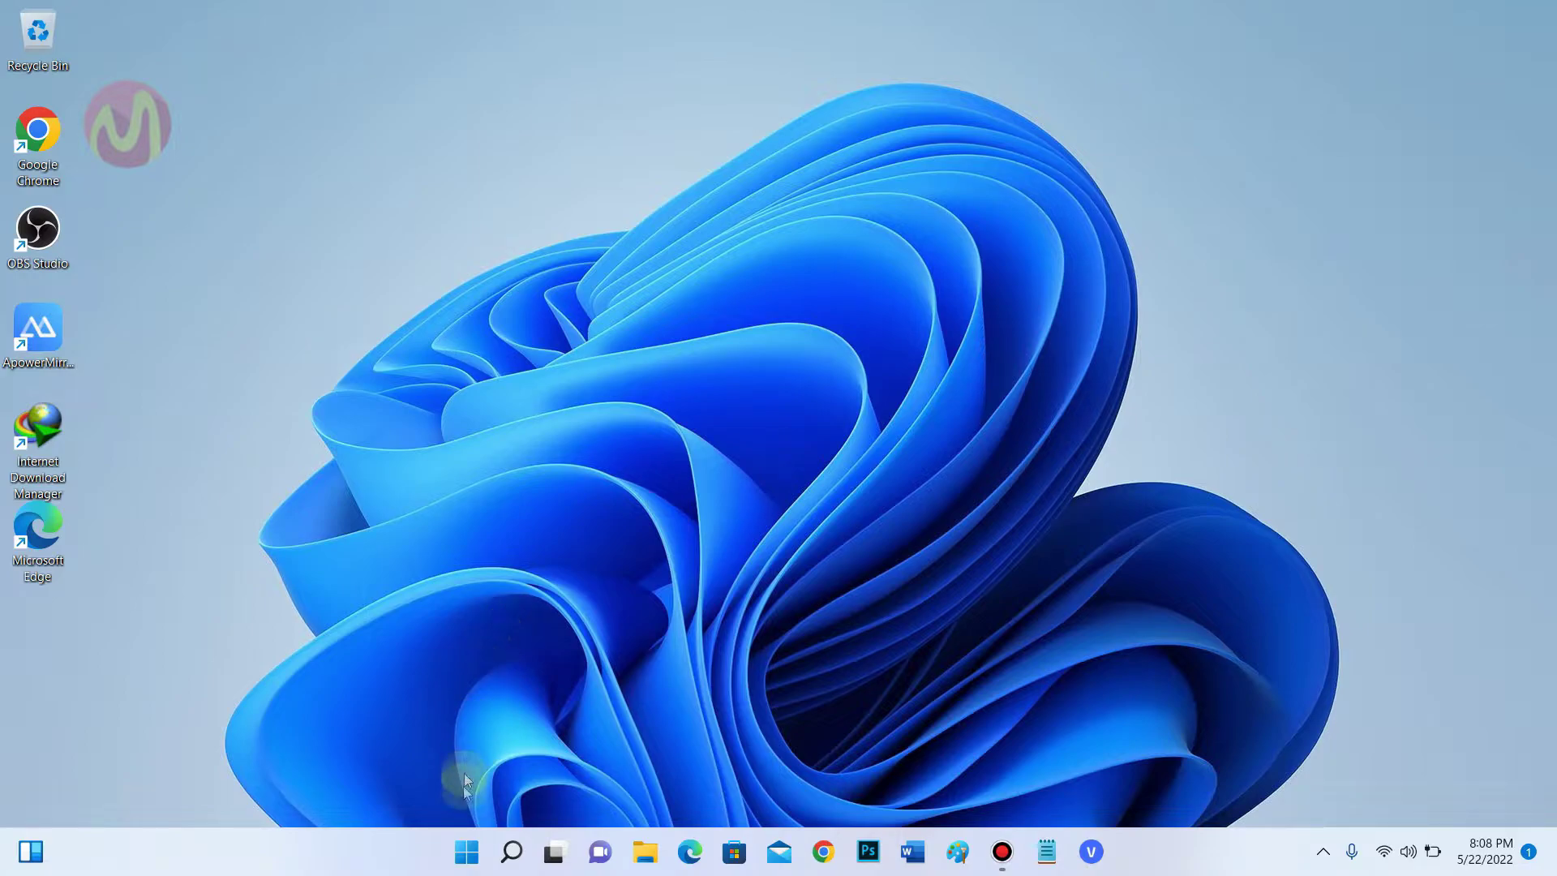
# Open the default apps page of Windows Settings.
pyautogui.click(466, 851)
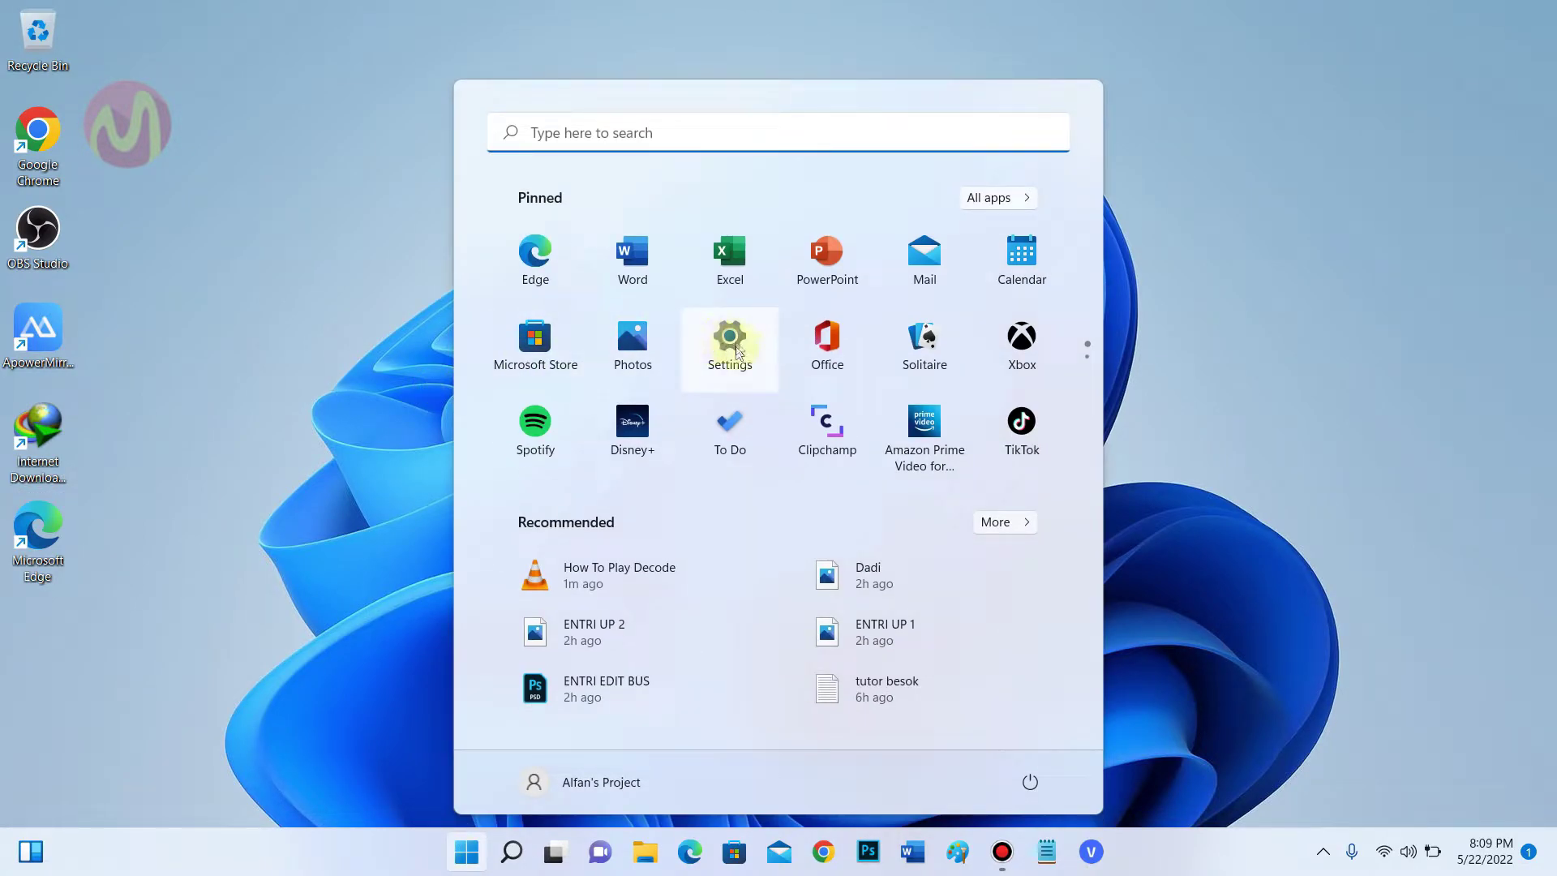
pyautogui.click(729, 334)
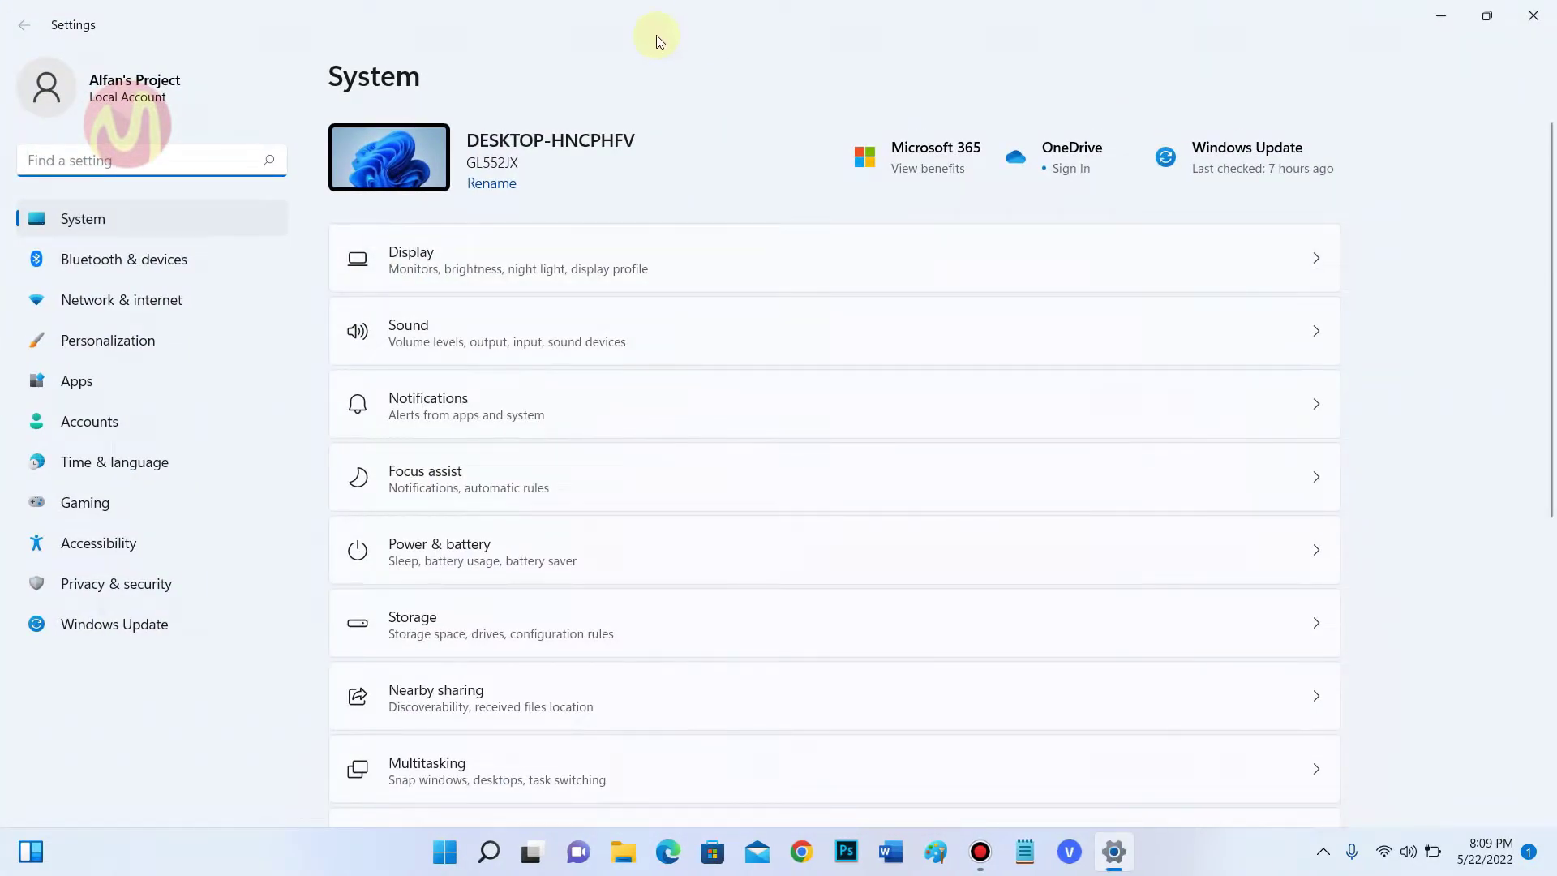
pyautogui.click(120, 379)
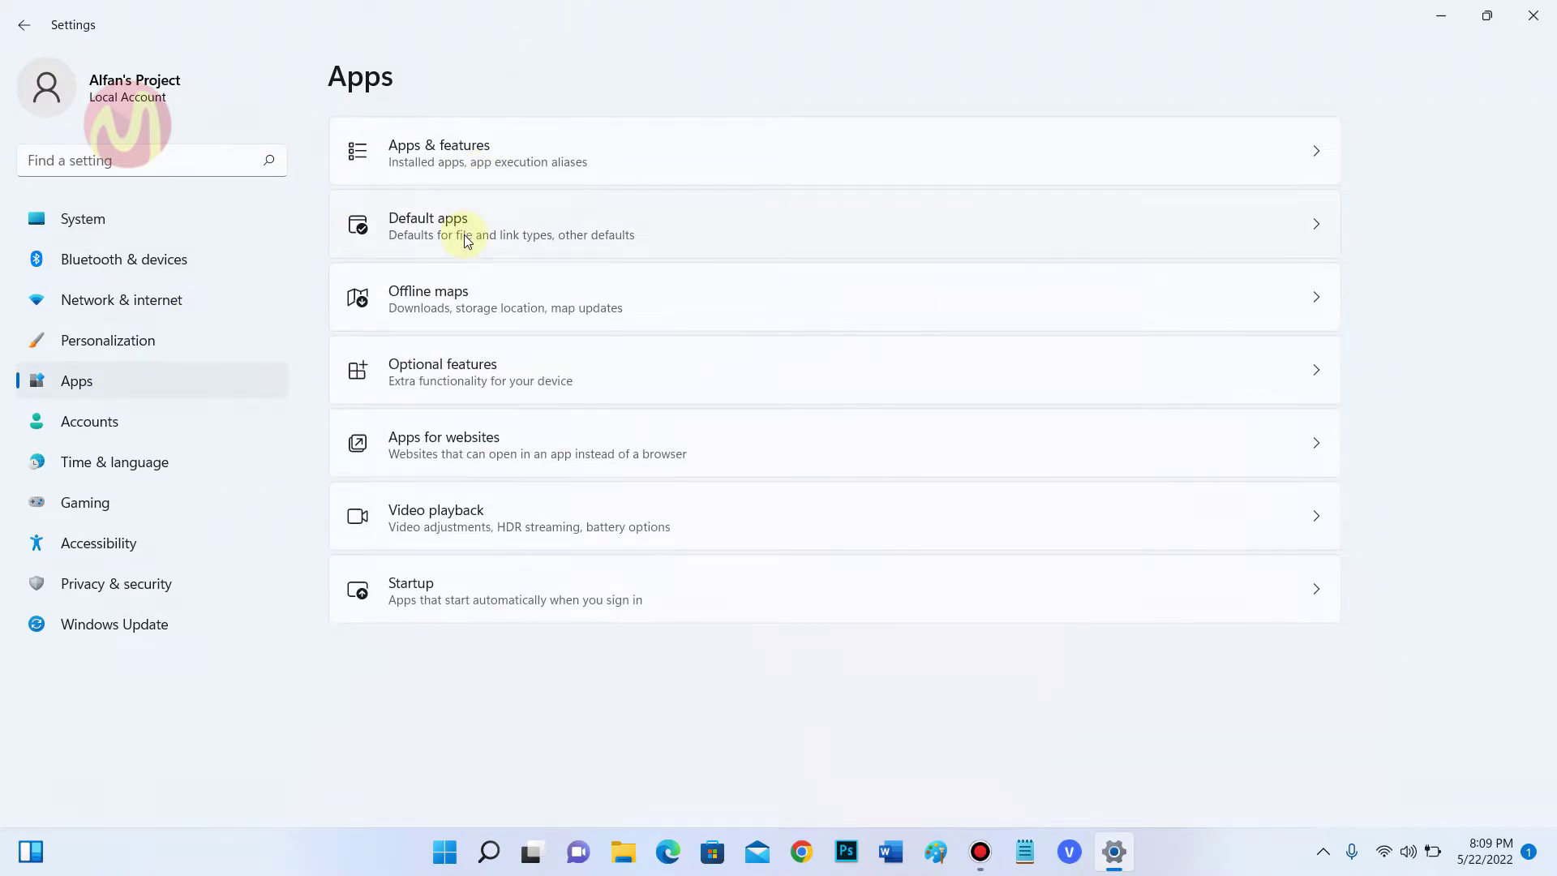
pyautogui.click(549, 224)
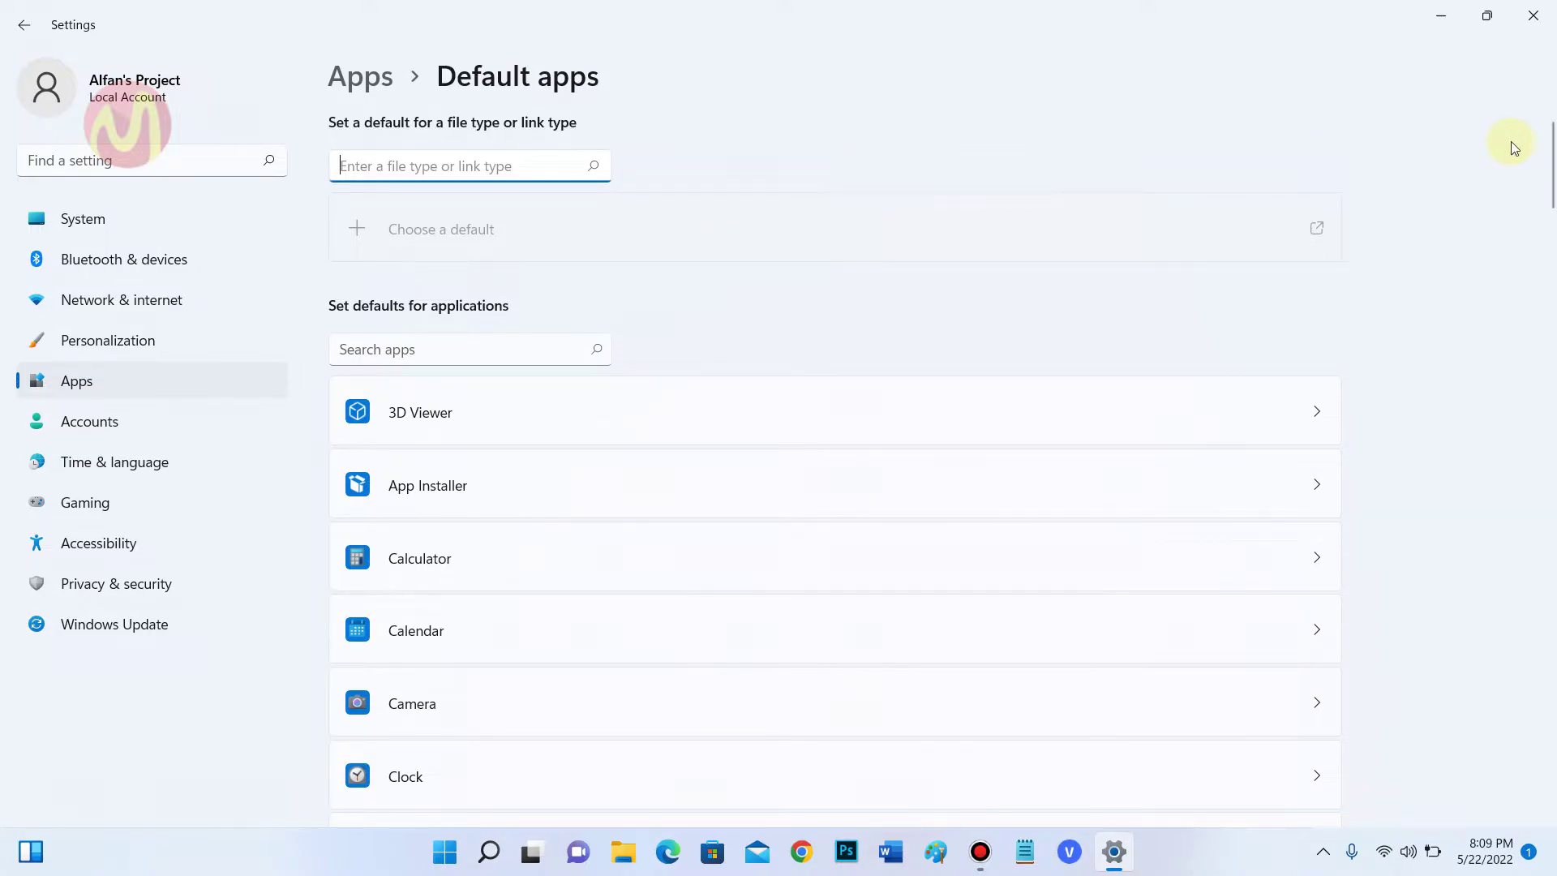
# In the file type defaults of Movies & TV, set Movies & TV as the app for .mp4 files.
pyautogui.moveTo(1553, 145); pyautogui.dragTo(1553, 348)
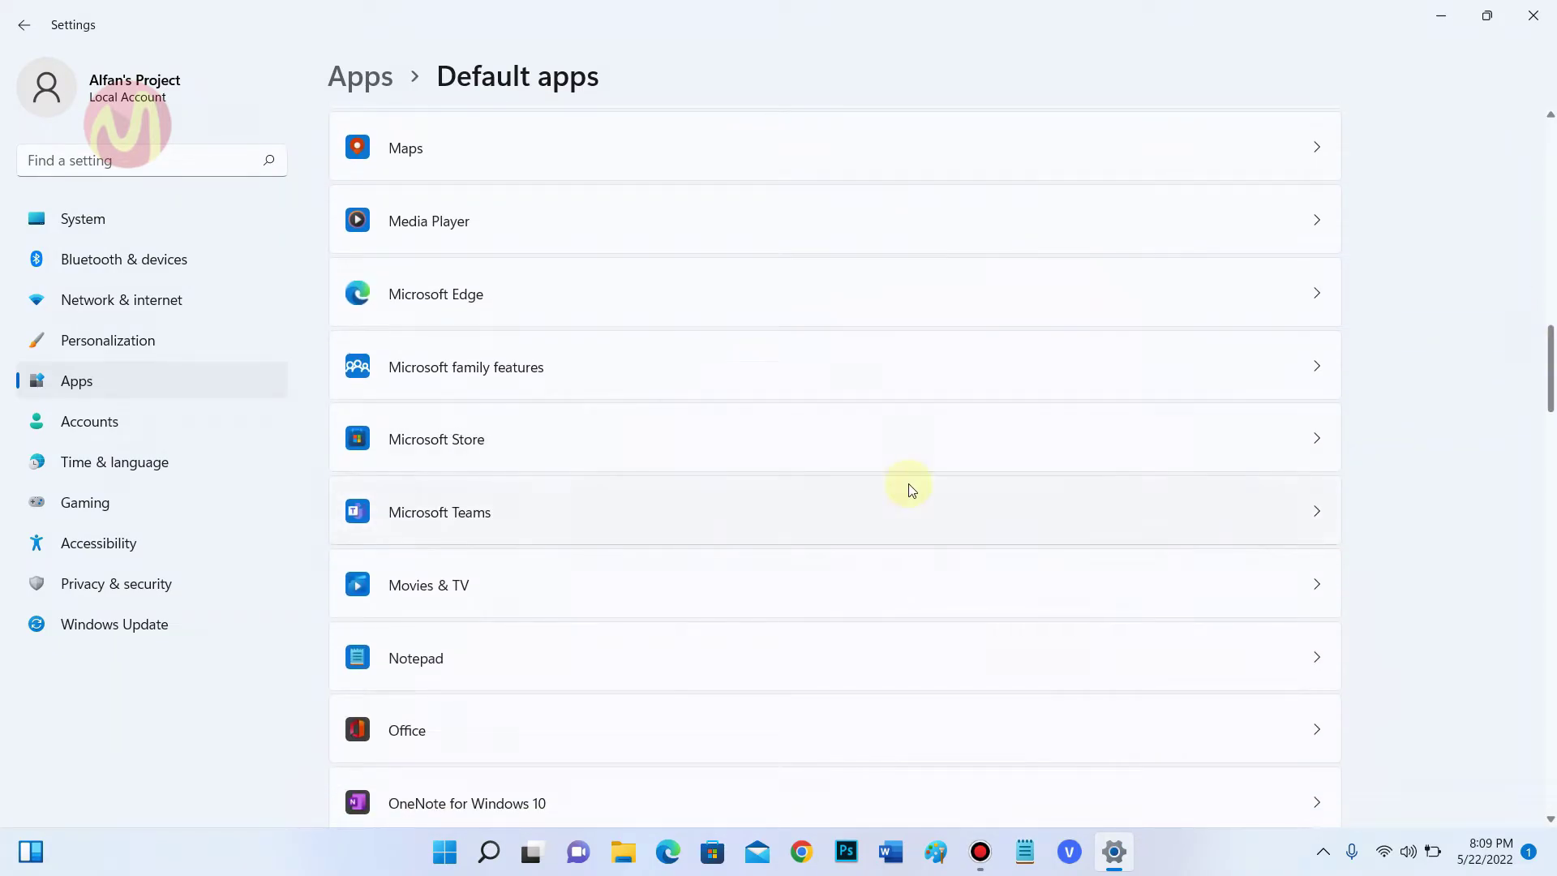
pyautogui.click(595, 596)
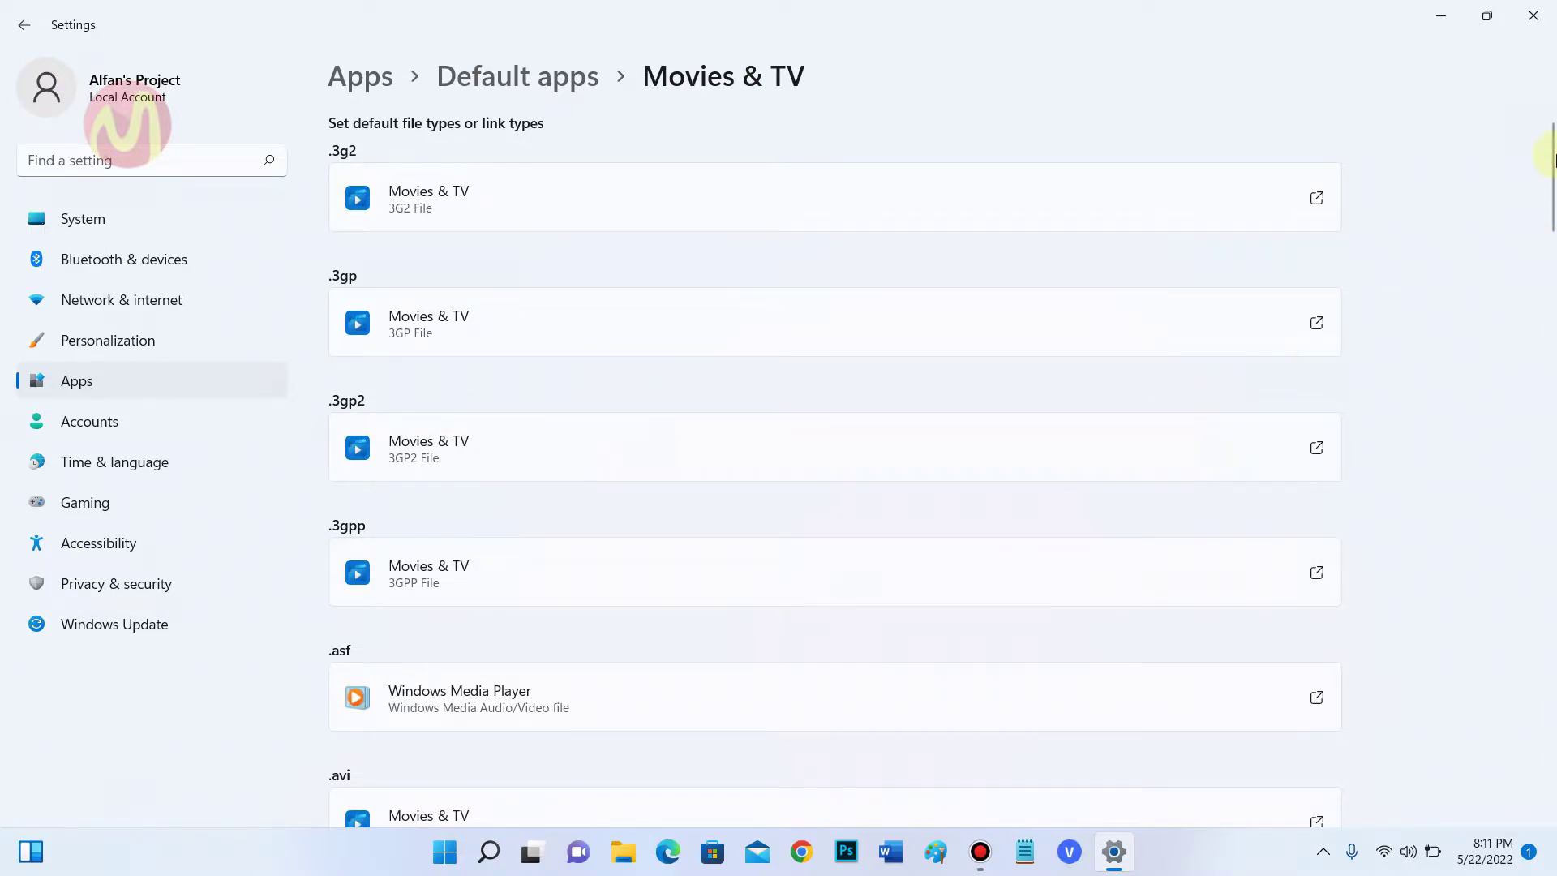
pyautogui.moveTo(1553, 158); pyautogui.dragTo(1553, 401)
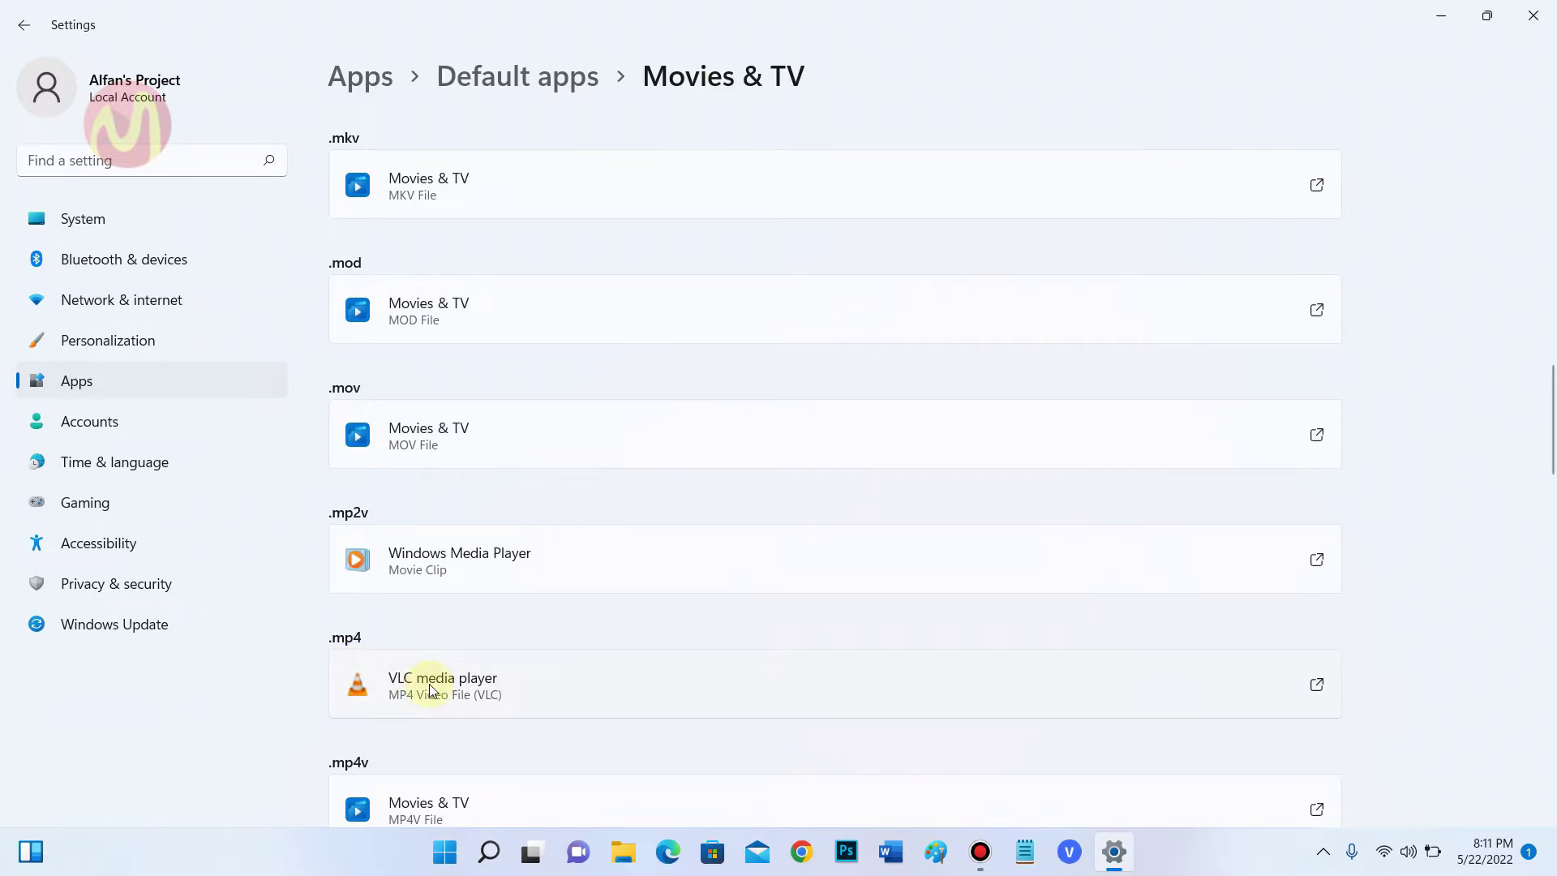
pyautogui.click(464, 694)
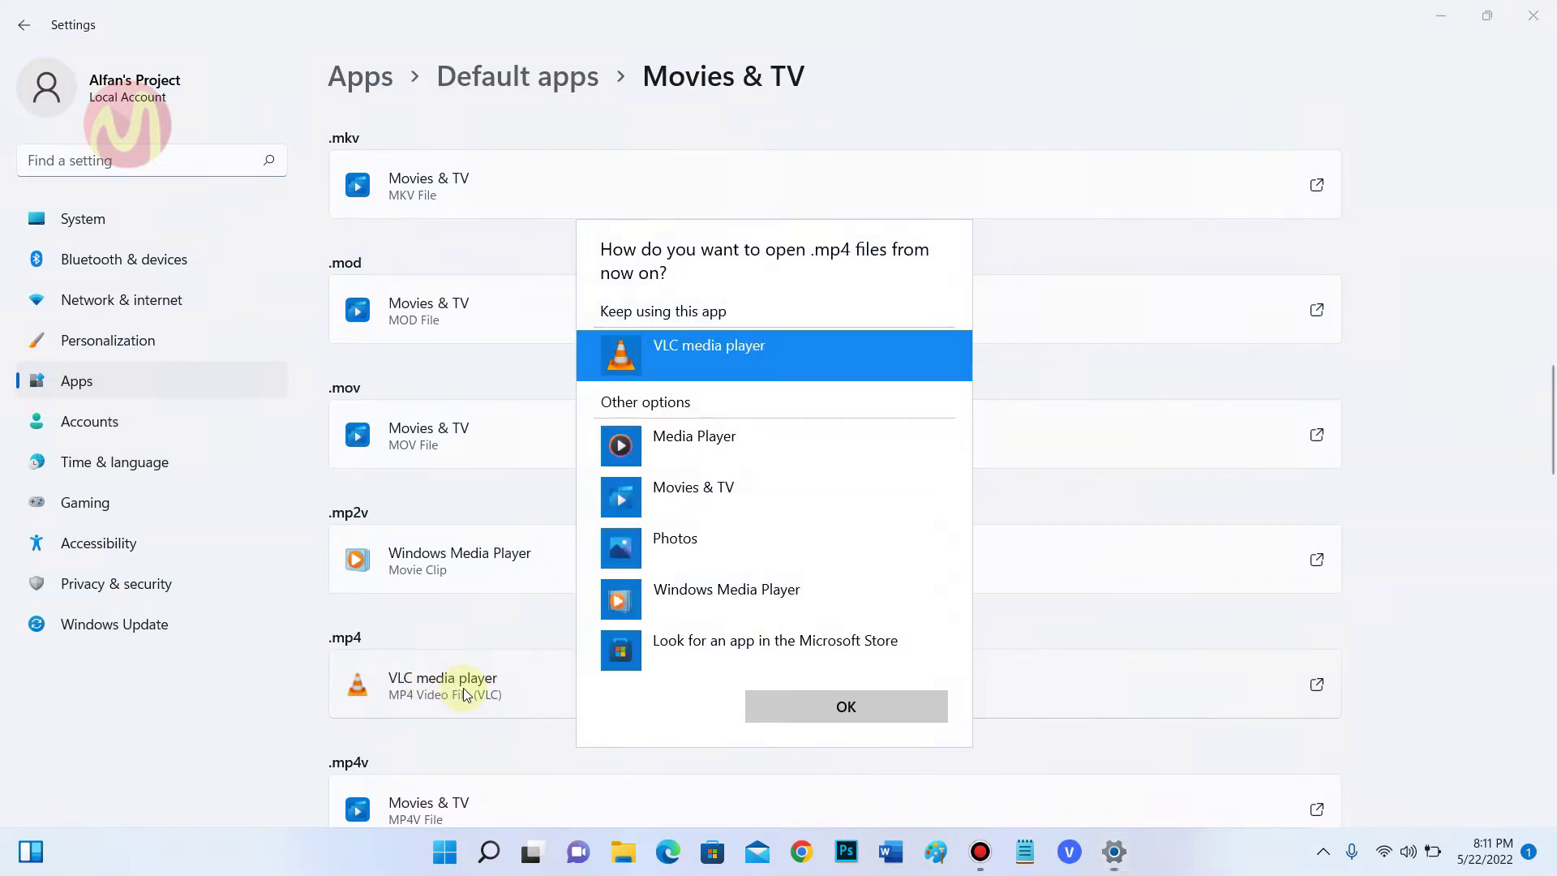
pyautogui.click(688, 520)
pyautogui.click(827, 703)
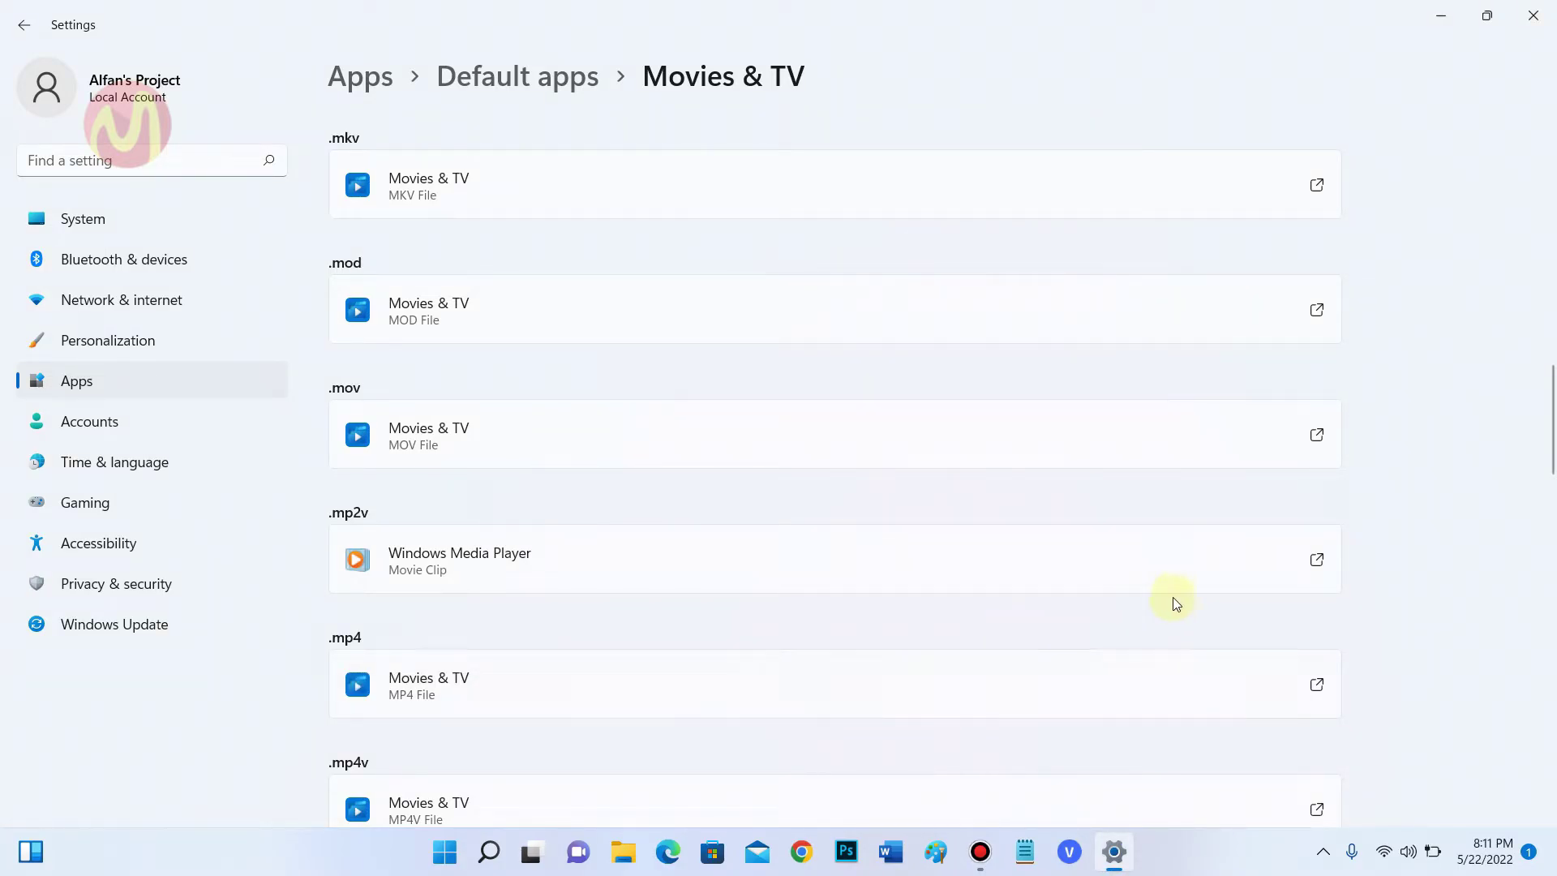
# Return to the default apps list and open the file type defaults of VLC media player.
pyautogui.moveTo(1553, 454); pyautogui.dragTo(1555, 165)
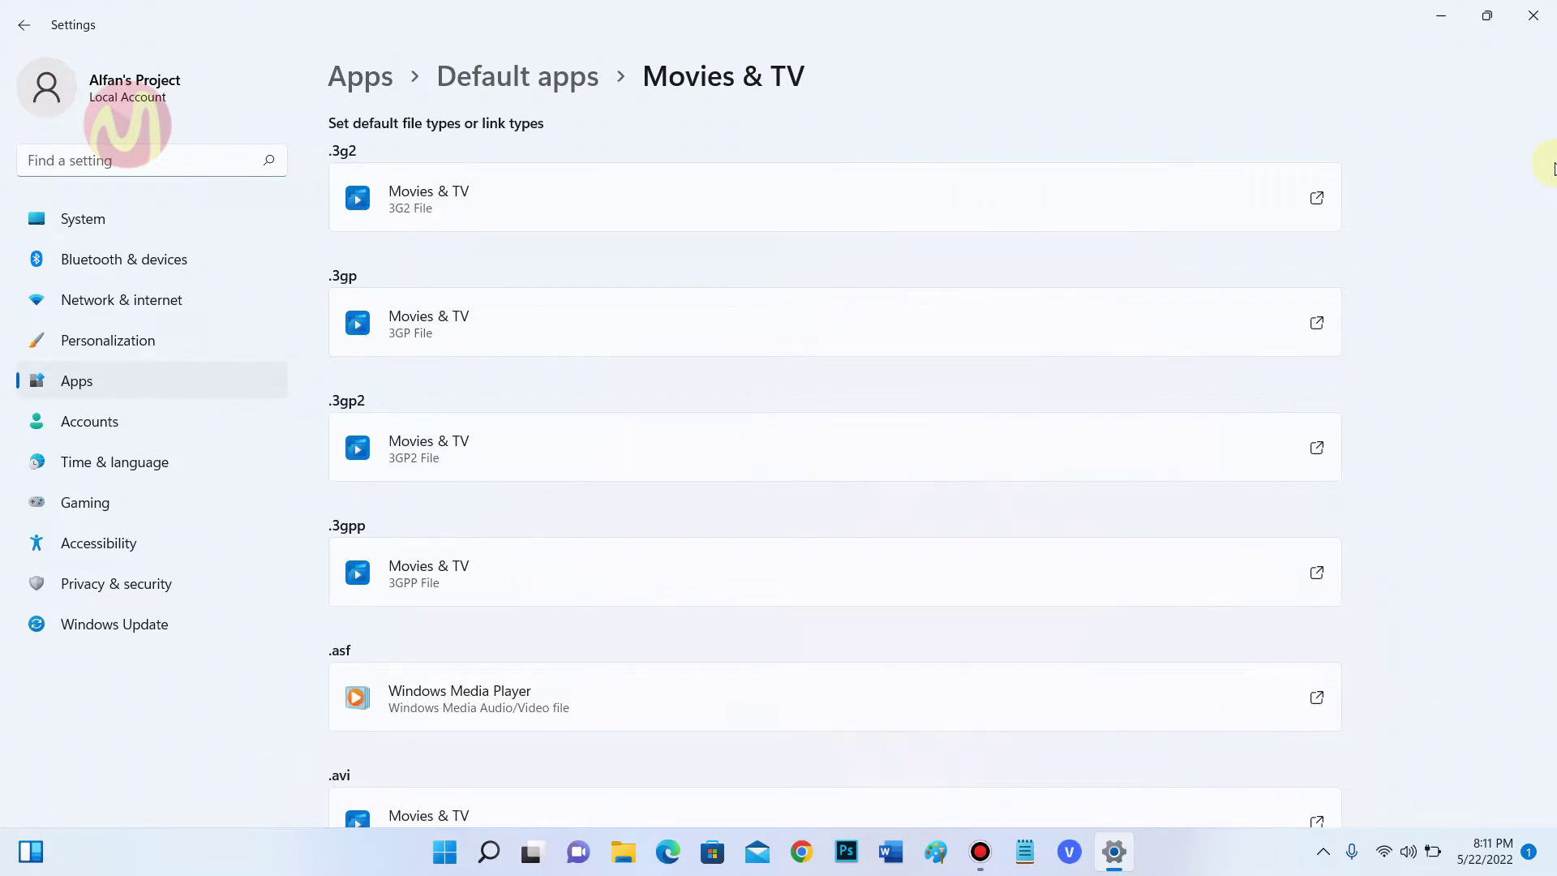
pyautogui.moveTo(1553, 155)
pyautogui.mouseDown()
pyautogui.moveTo(1553, 306)
pyautogui.moveTo(1553, 154)
pyautogui.mouseUp()
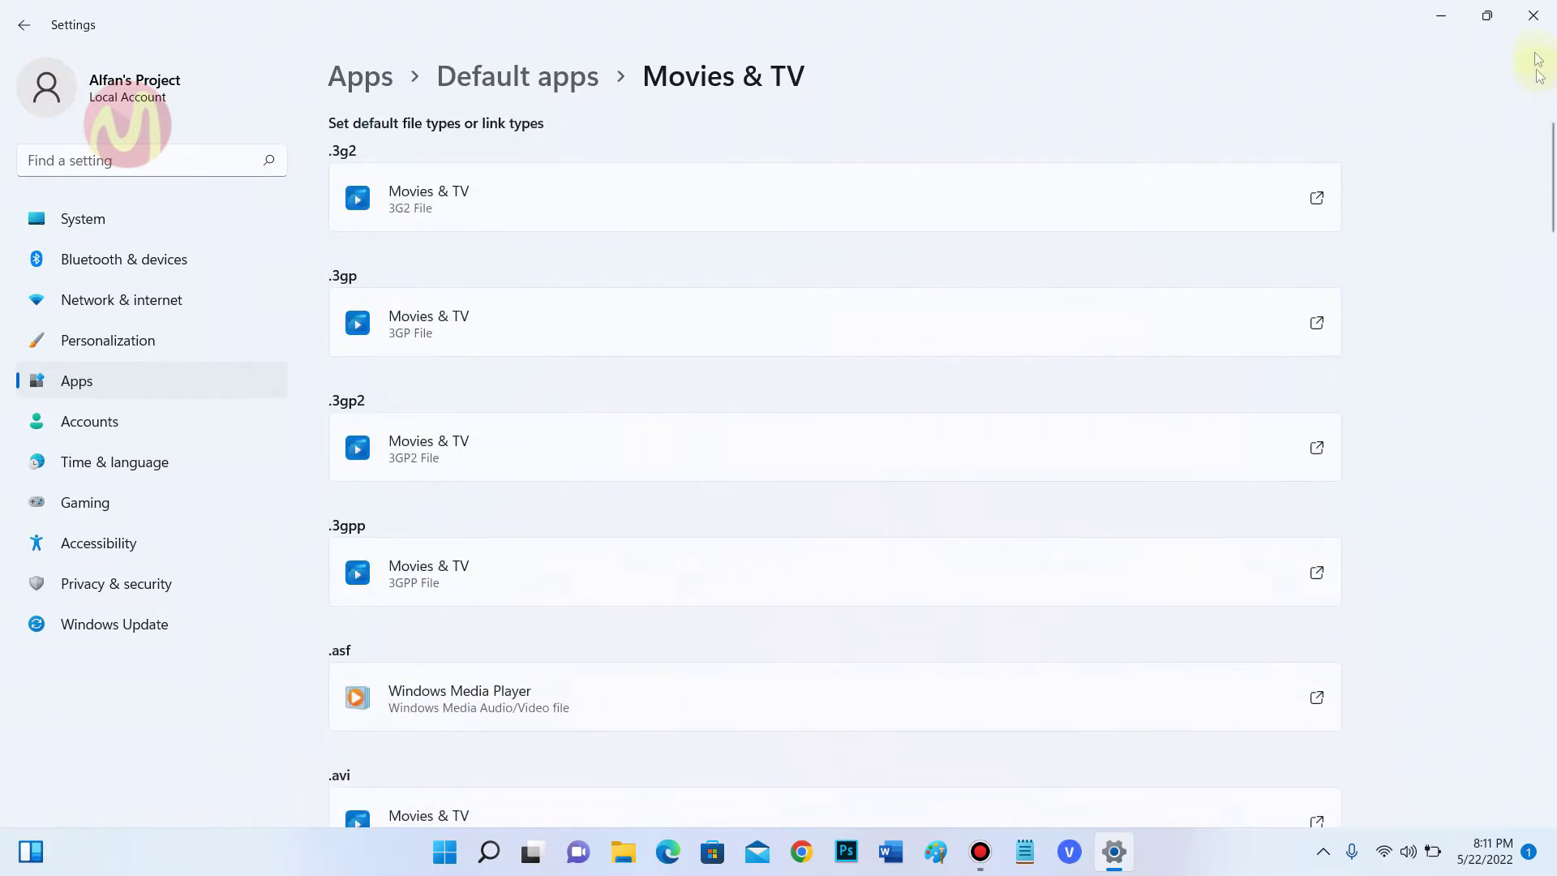
pyautogui.click(517, 86)
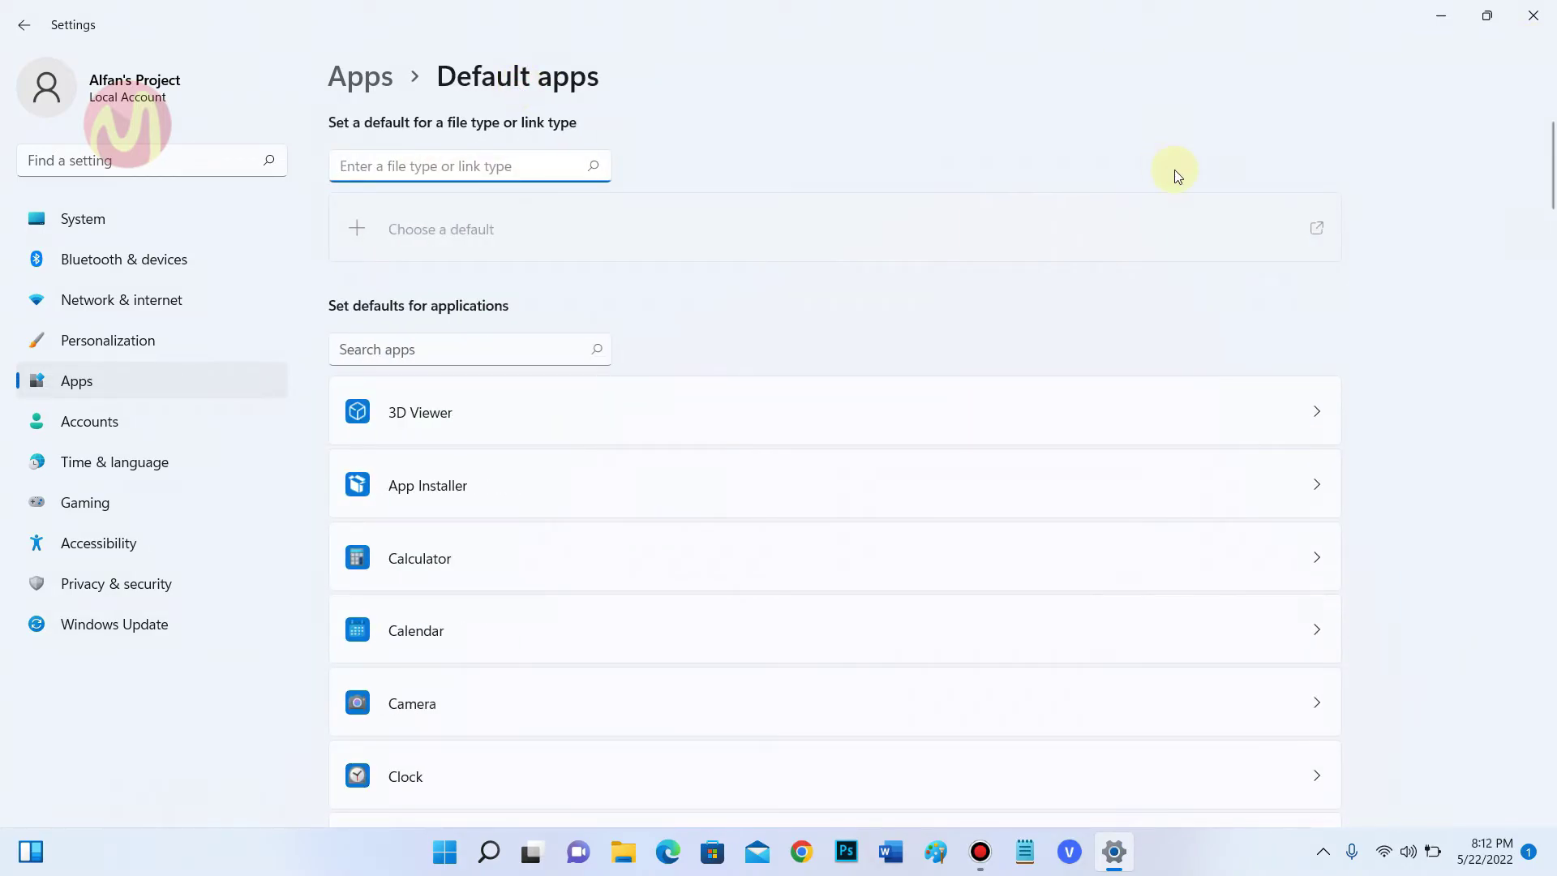
pyautogui.moveTo(1552, 162); pyautogui.dragTo(1553, 541)
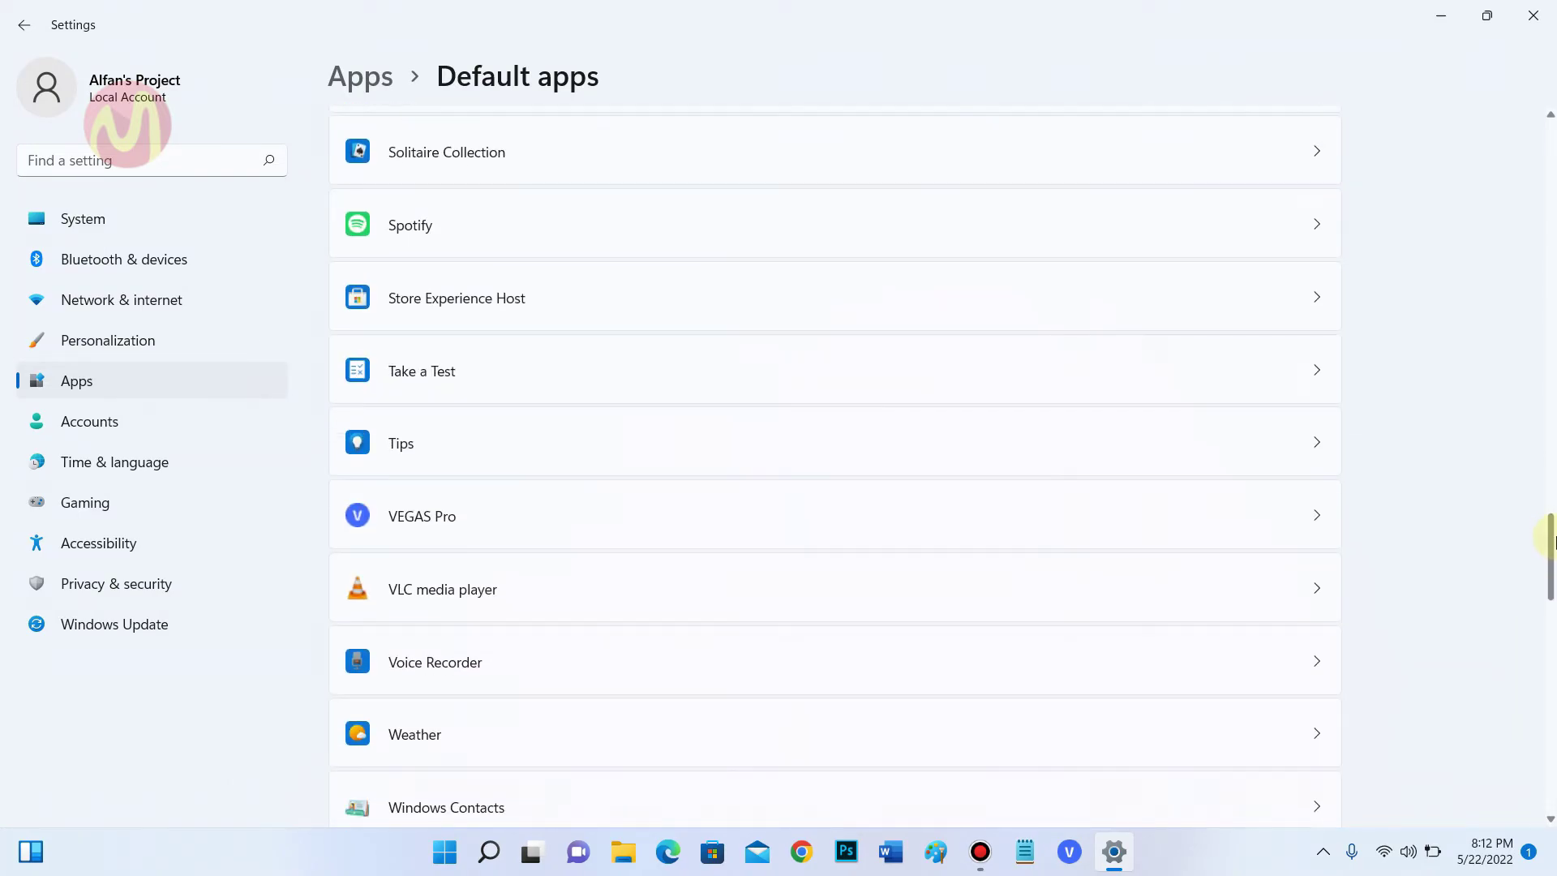
pyautogui.click(1186, 596)
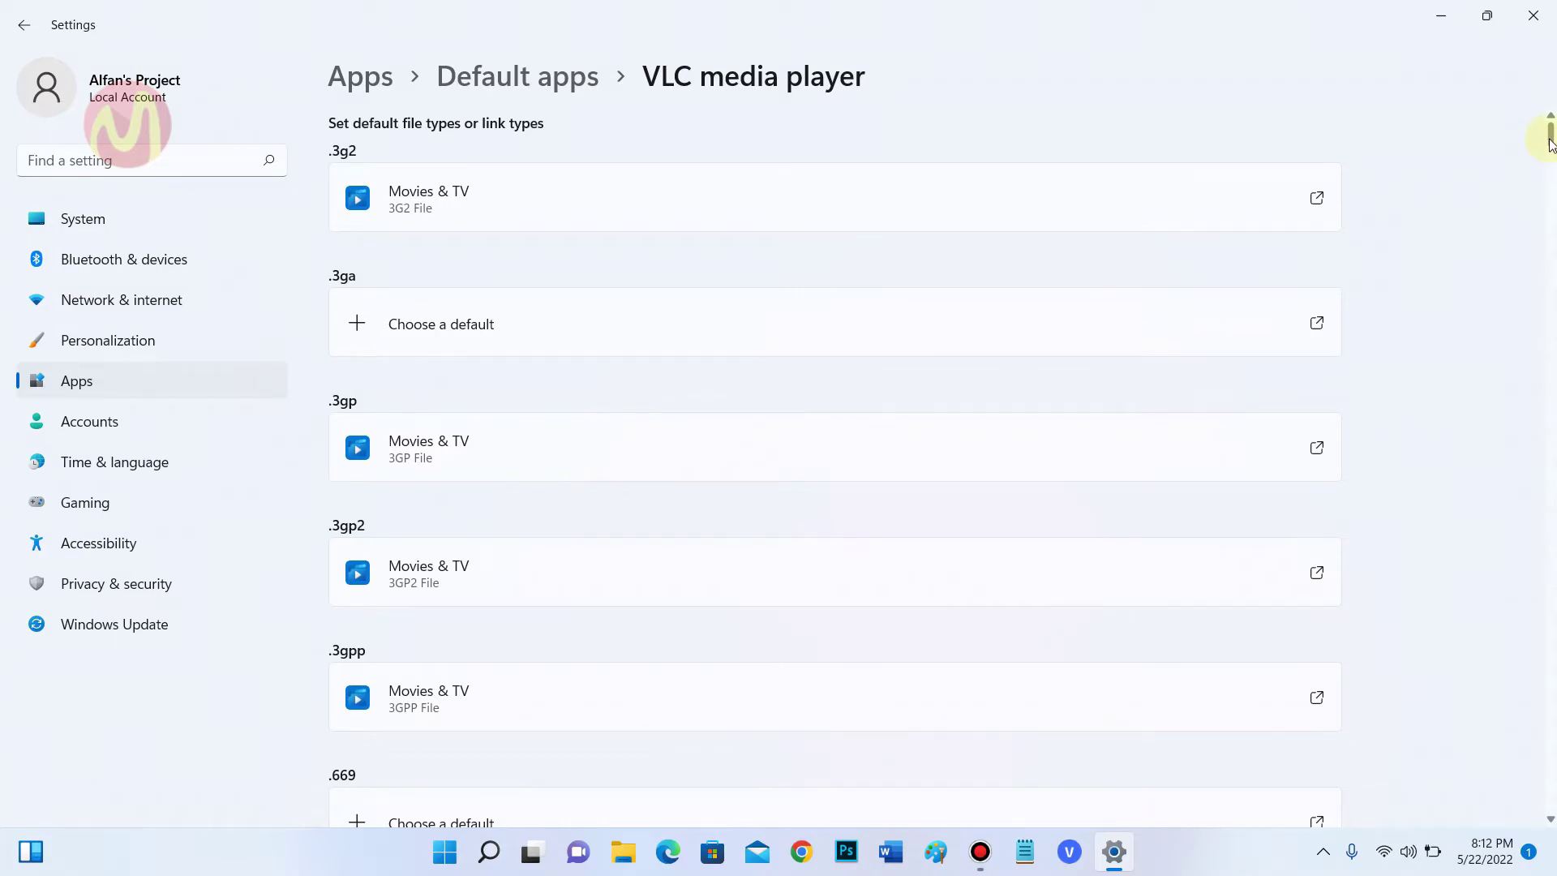
# Set VLC media player as the default app for .mp4 files and close Settings.
pyautogui.moveTo(1549, 142); pyautogui.dragTo(1551, 224)
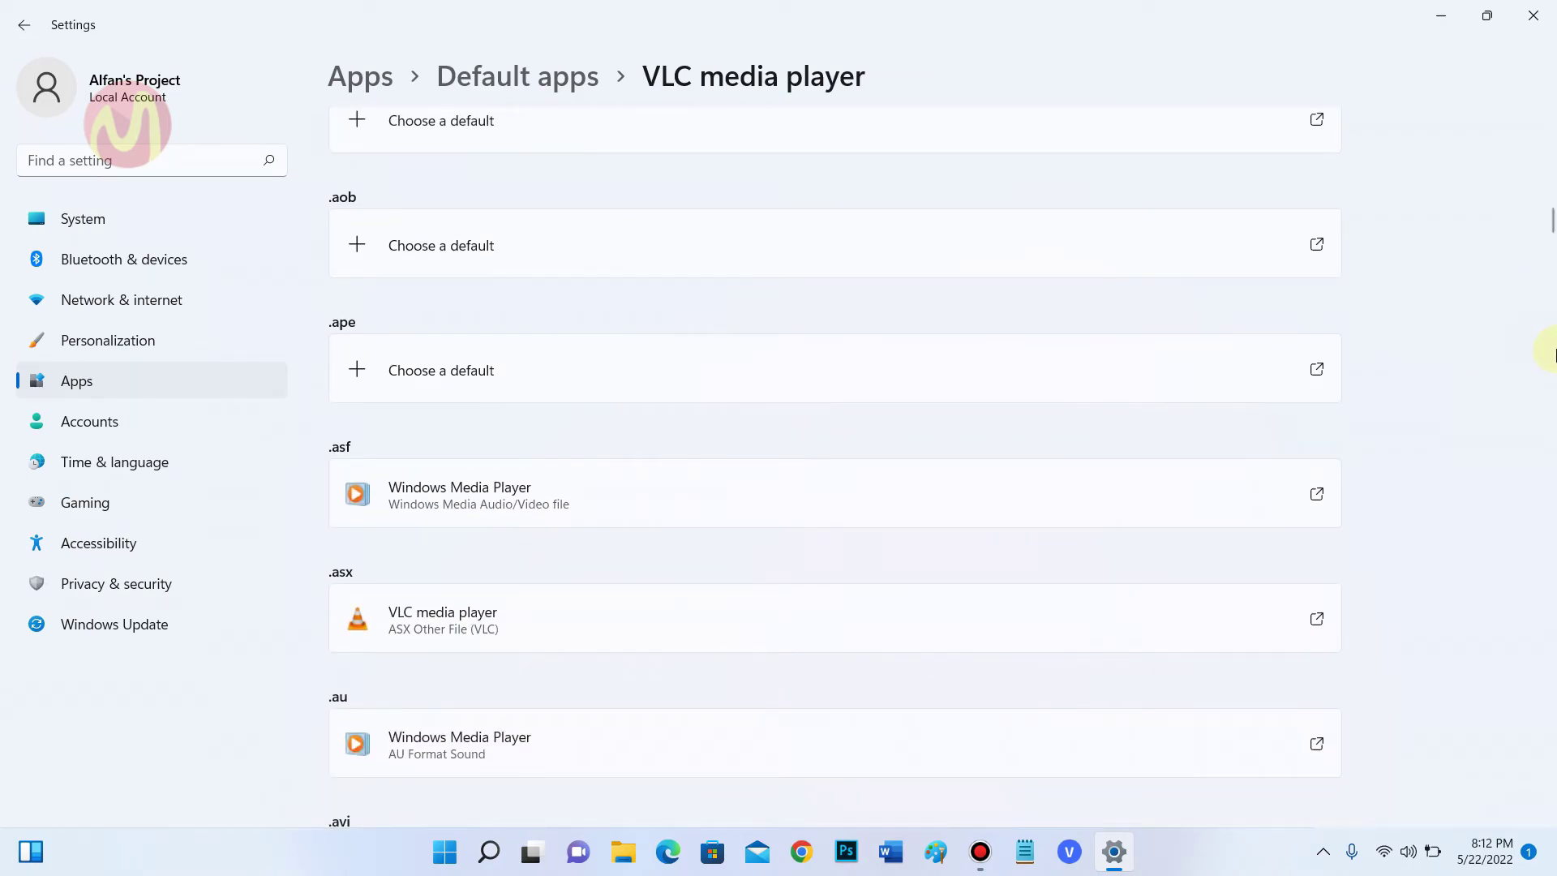
pyautogui.moveTo(1551, 223); pyautogui.dragTo(1550, 469)
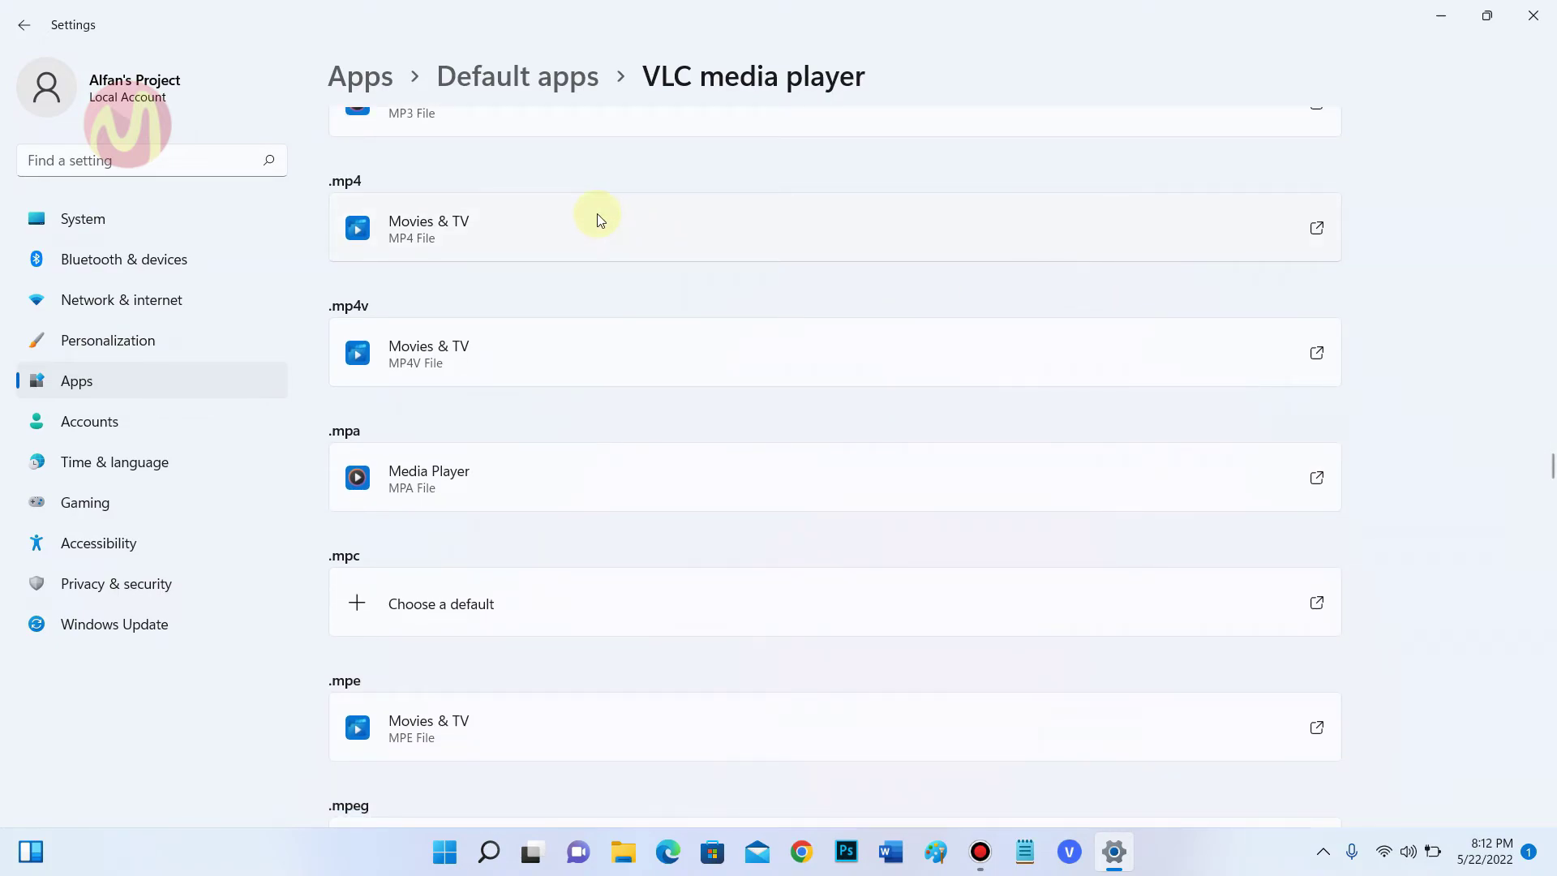
pyautogui.click(619, 230)
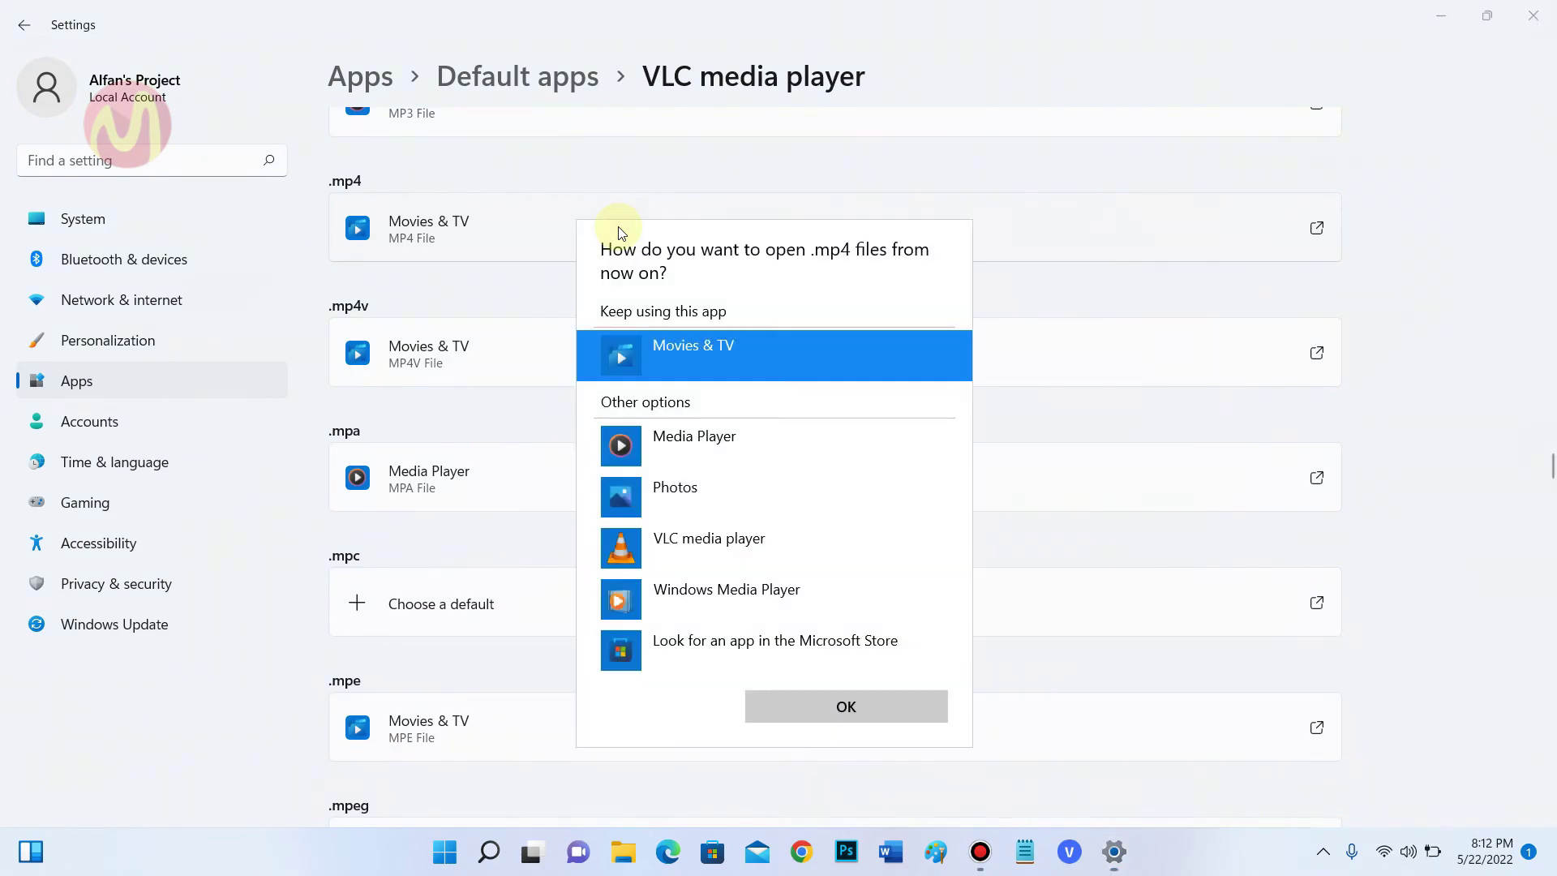
pyautogui.click(694, 527)
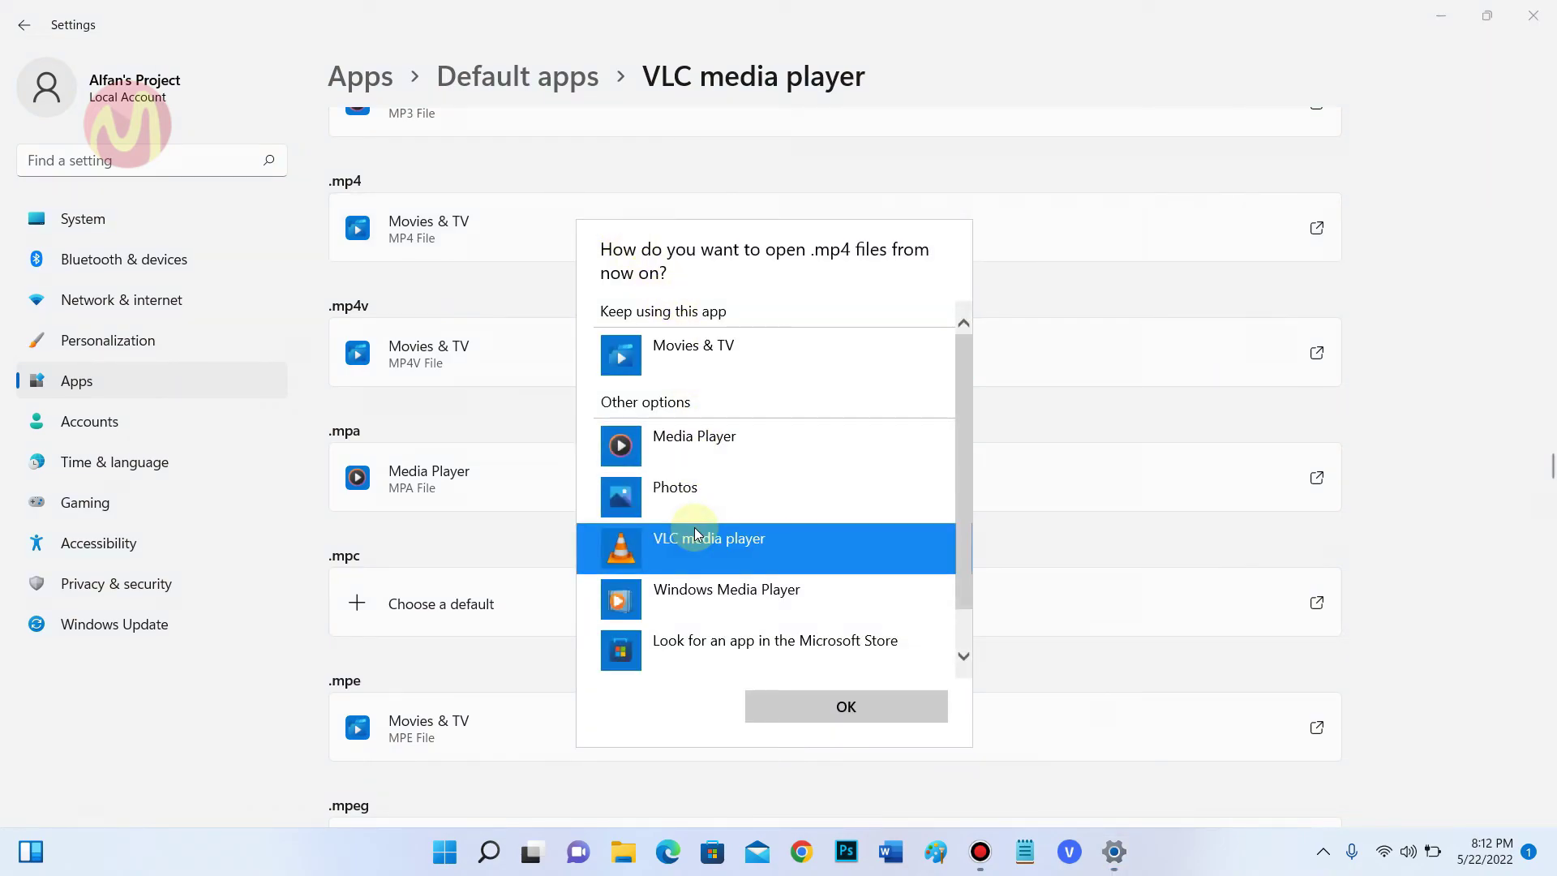
pyautogui.click(840, 713)
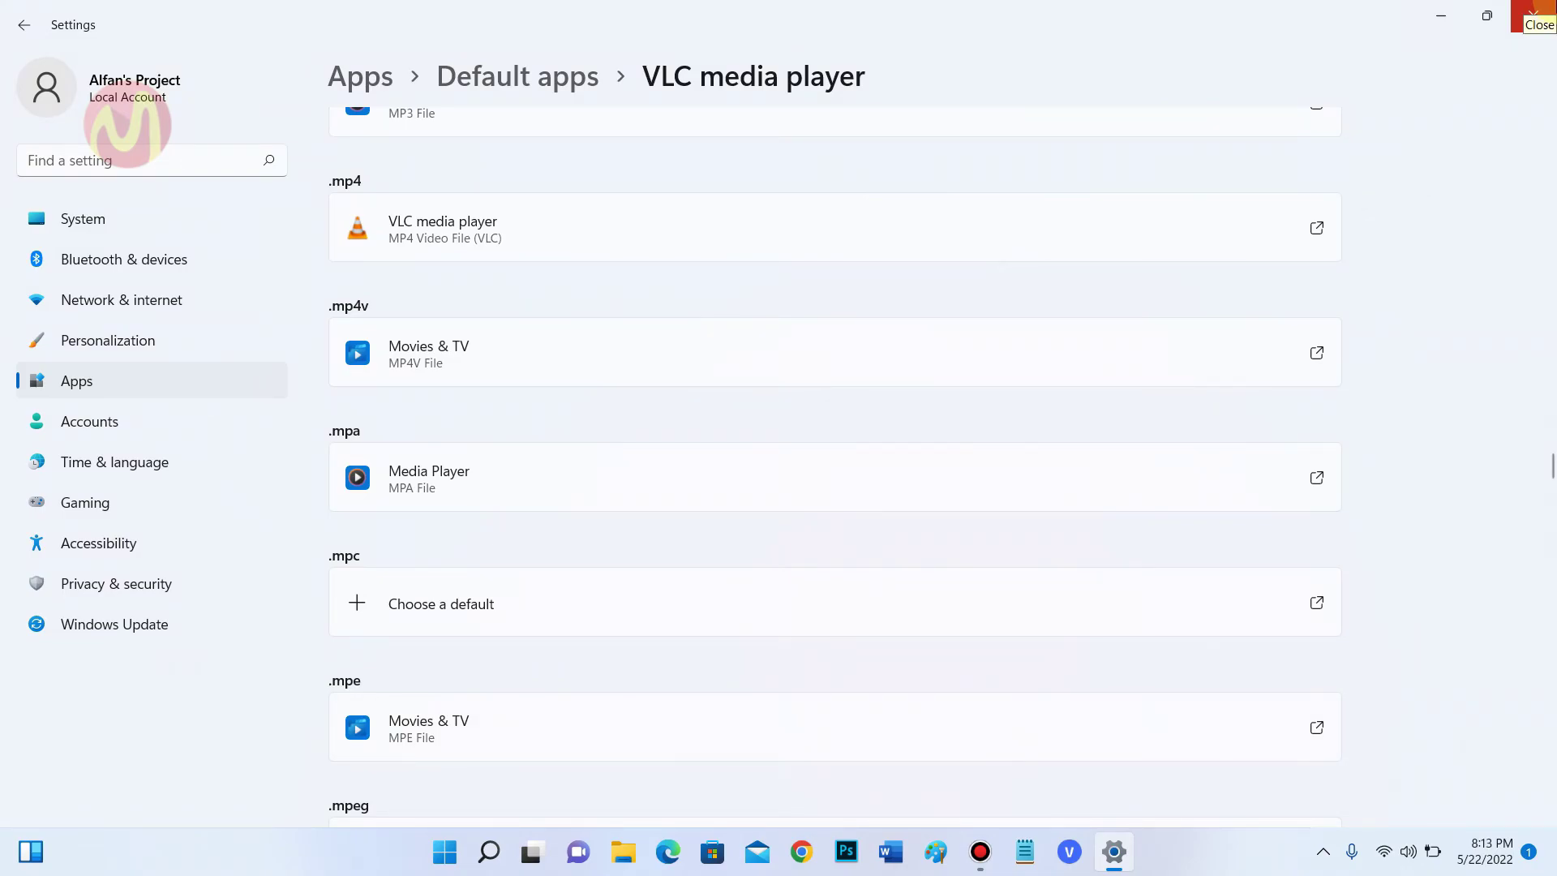
pyautogui.click(1533, 15)
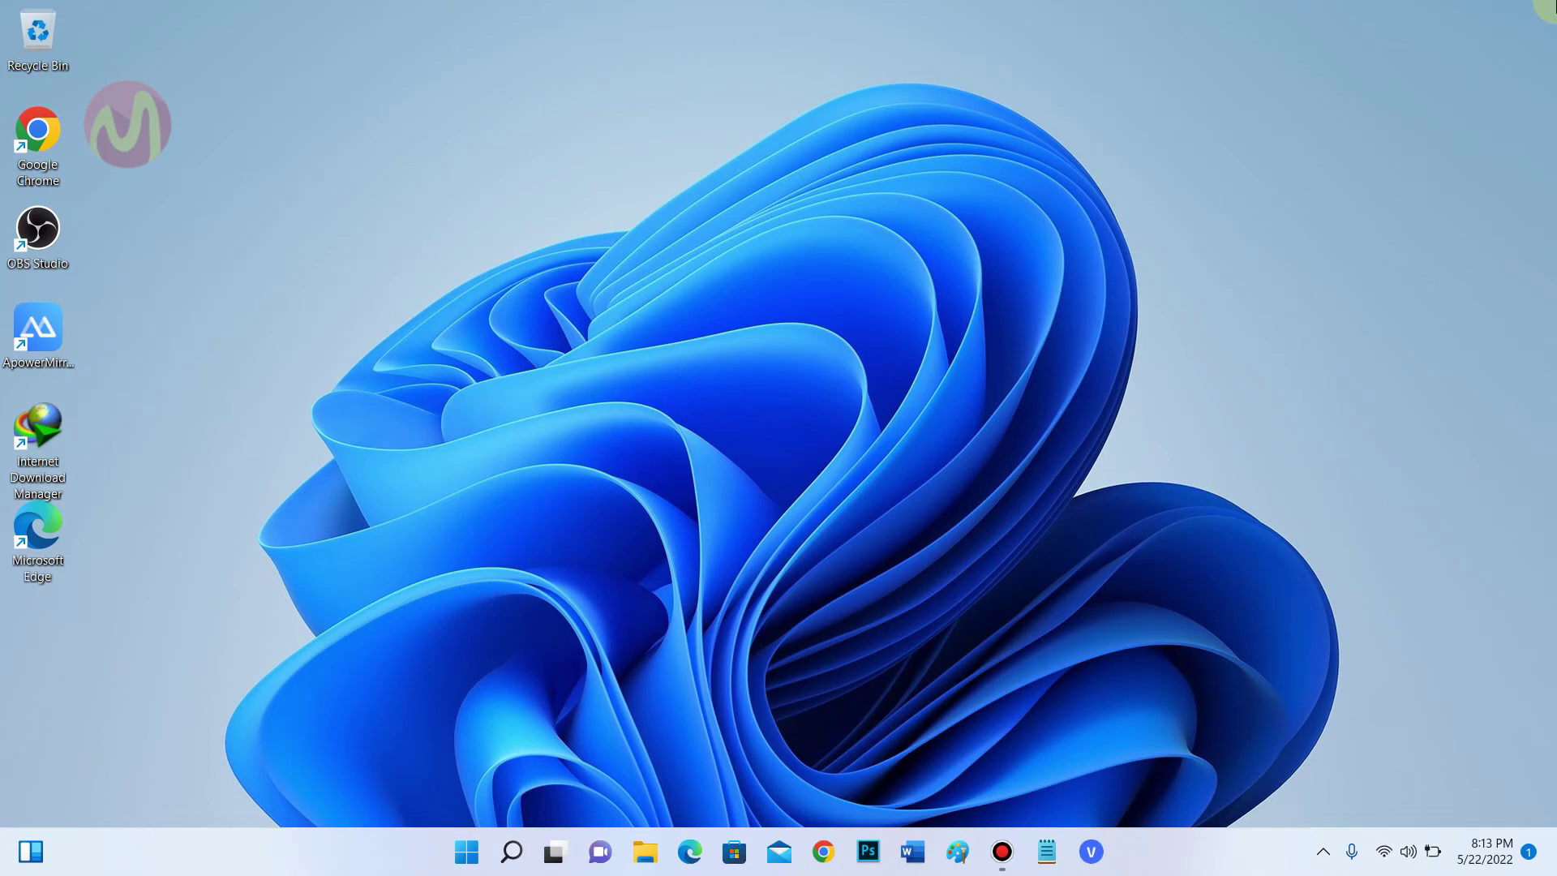